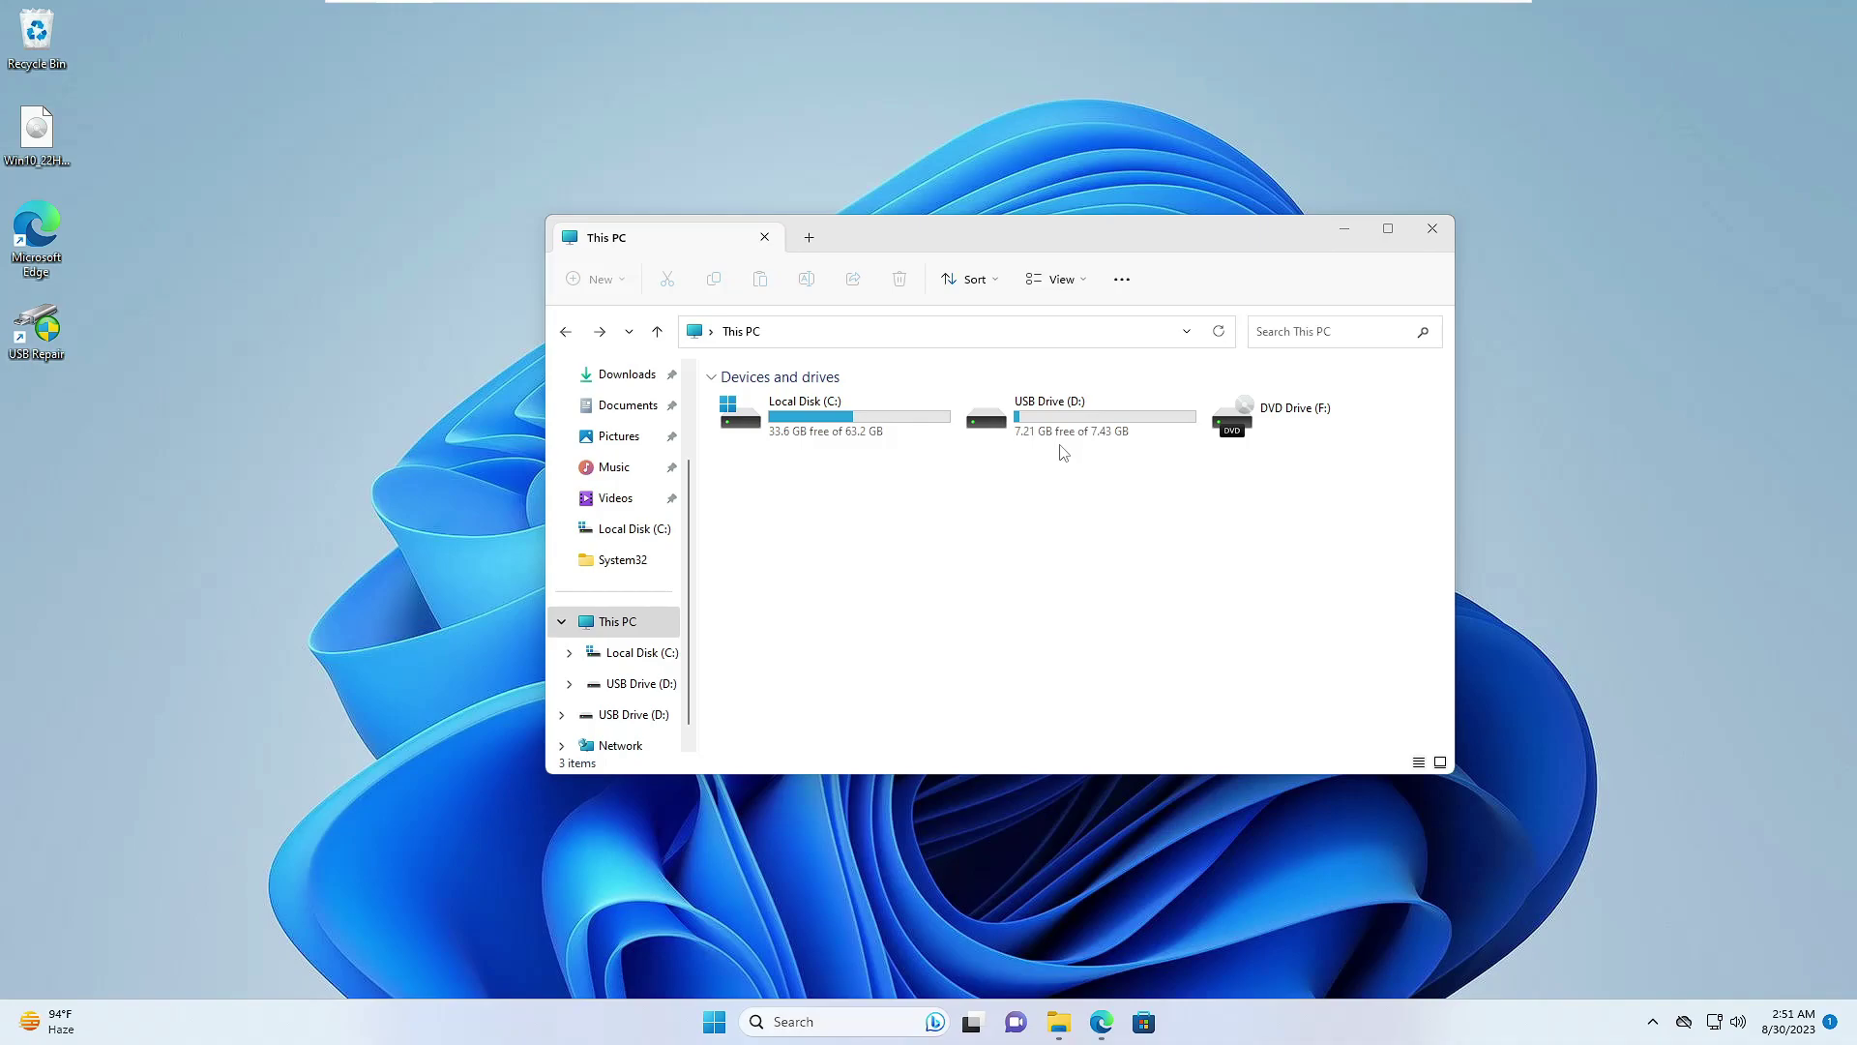
Open USB Drive (D:) in File Explorer to view its two MP4 files and JPEG
double_click(1060, 417)
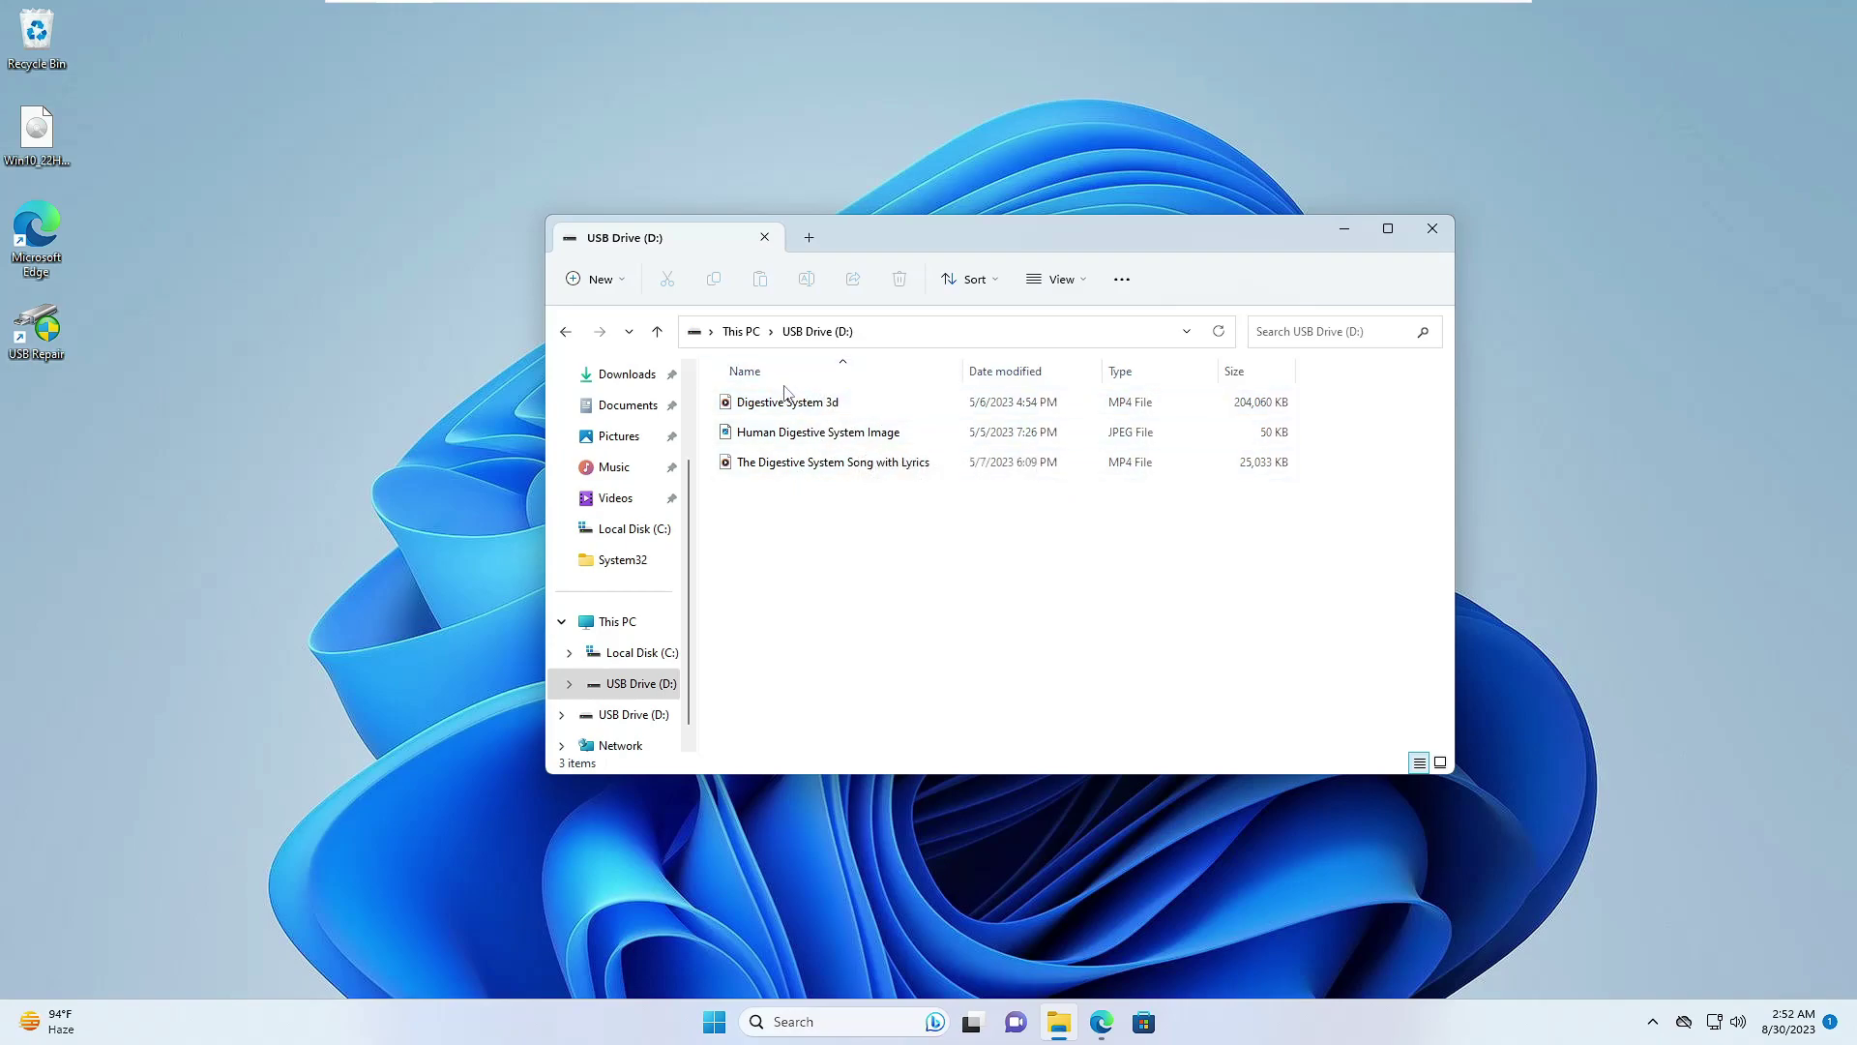
Launch Disk Management from the Win+X menu to see Disk 1's 7.45 GB FAT32 (D:) partition
right_click(719, 1025)
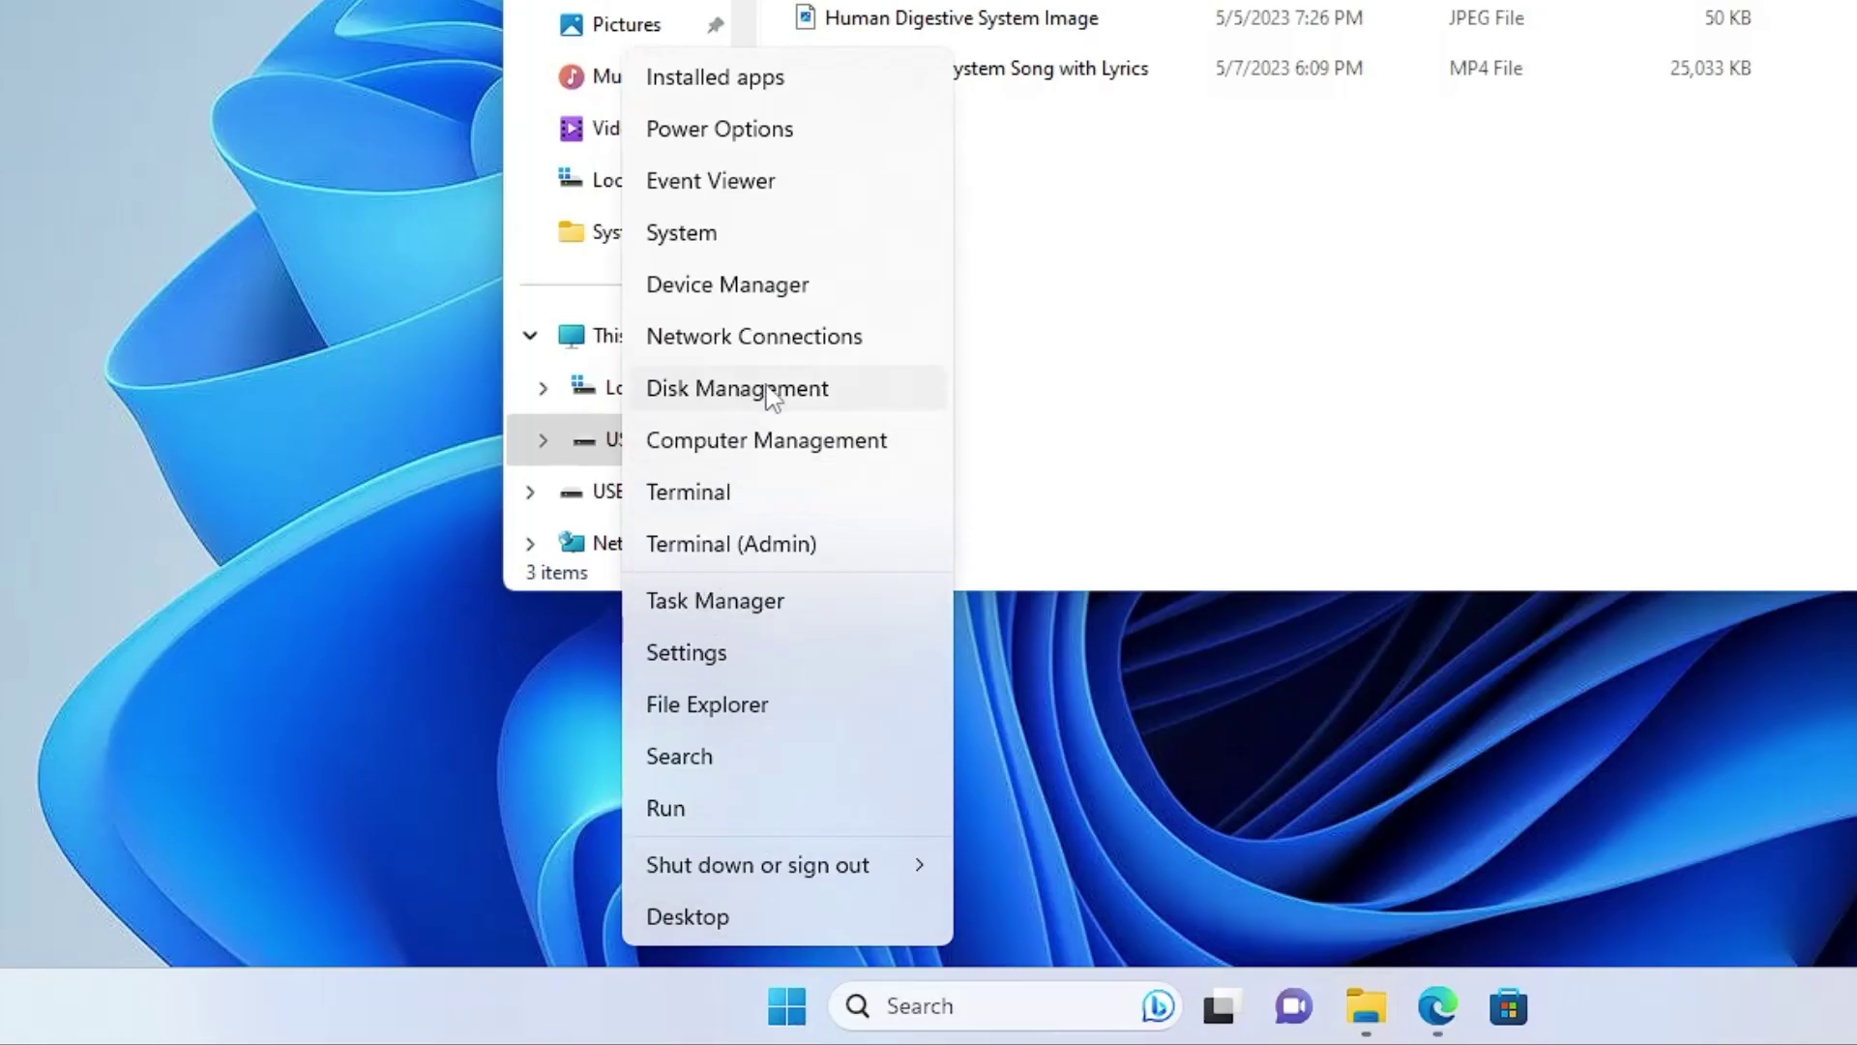
left_click(789, 397)
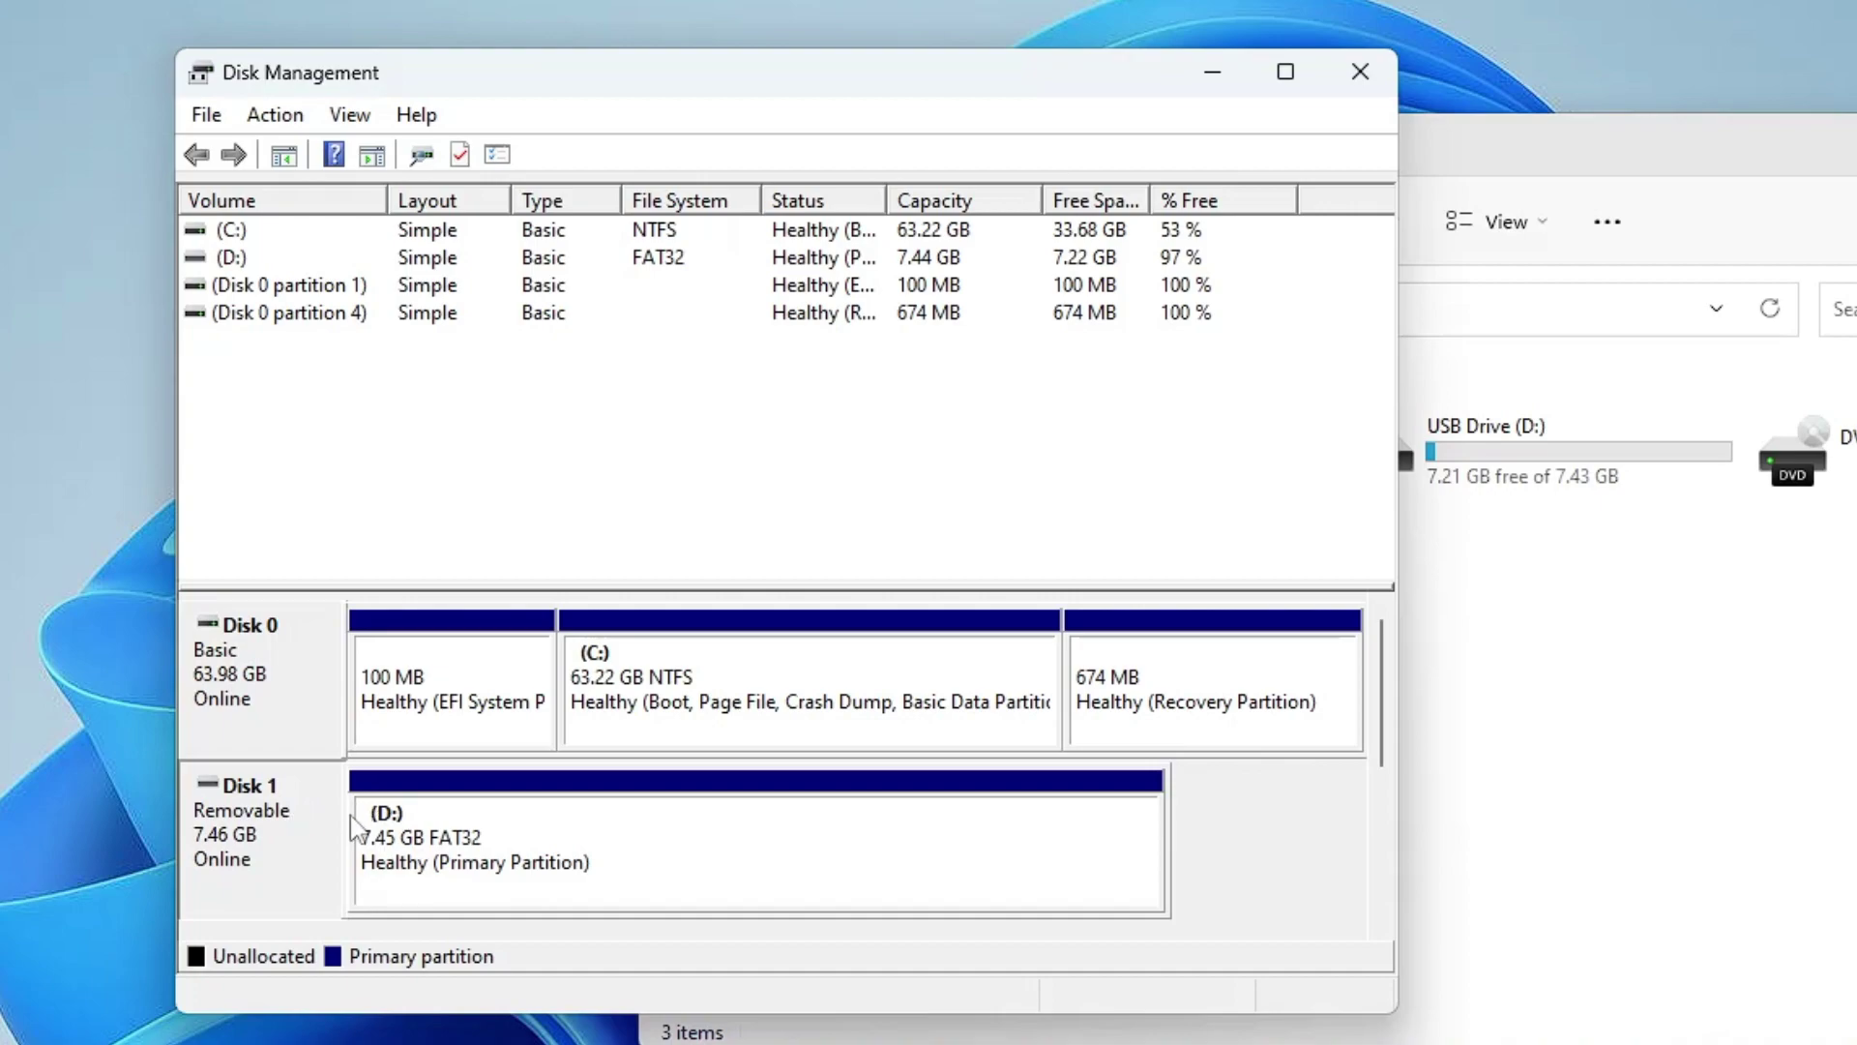
Move File Explorer aside and match USB Drive (D:) to Disk 1's partition in Disk Management
left_click(1536, 692)
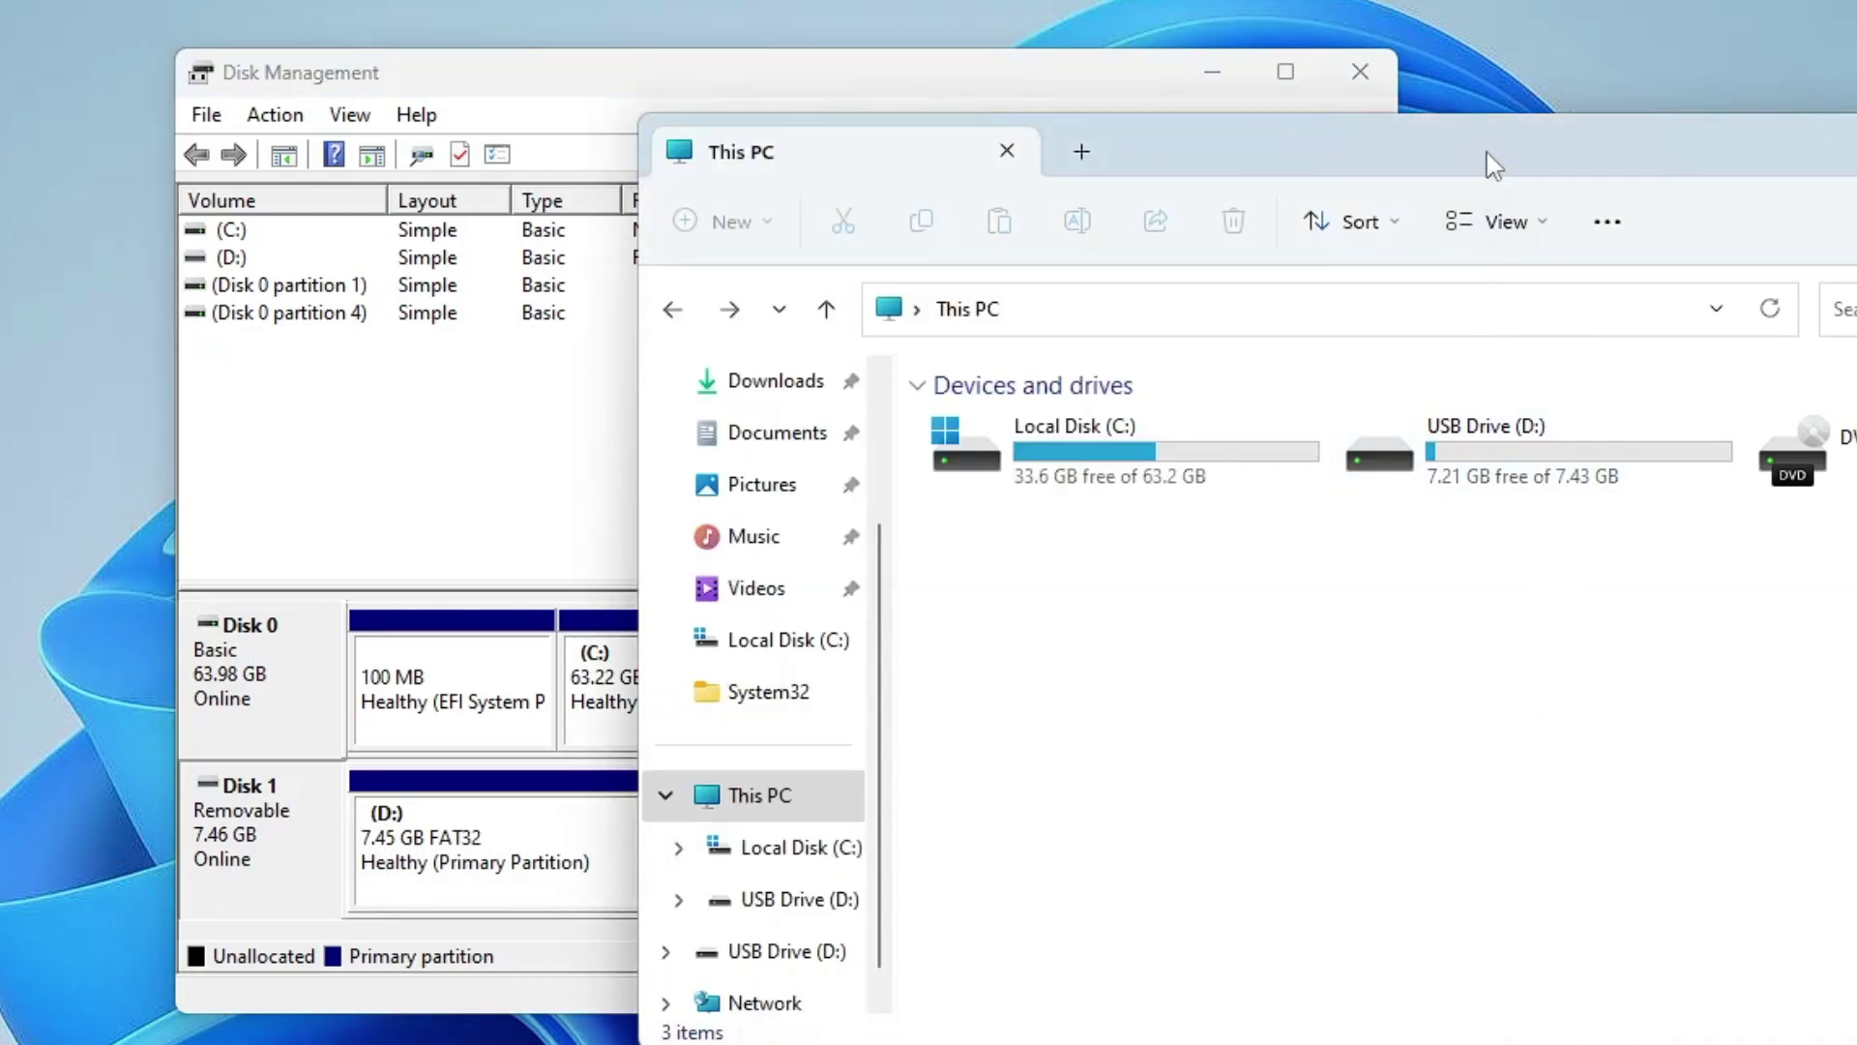
left_click_drag(1484, 158, 1799, 125)
left_click(1795, 443)
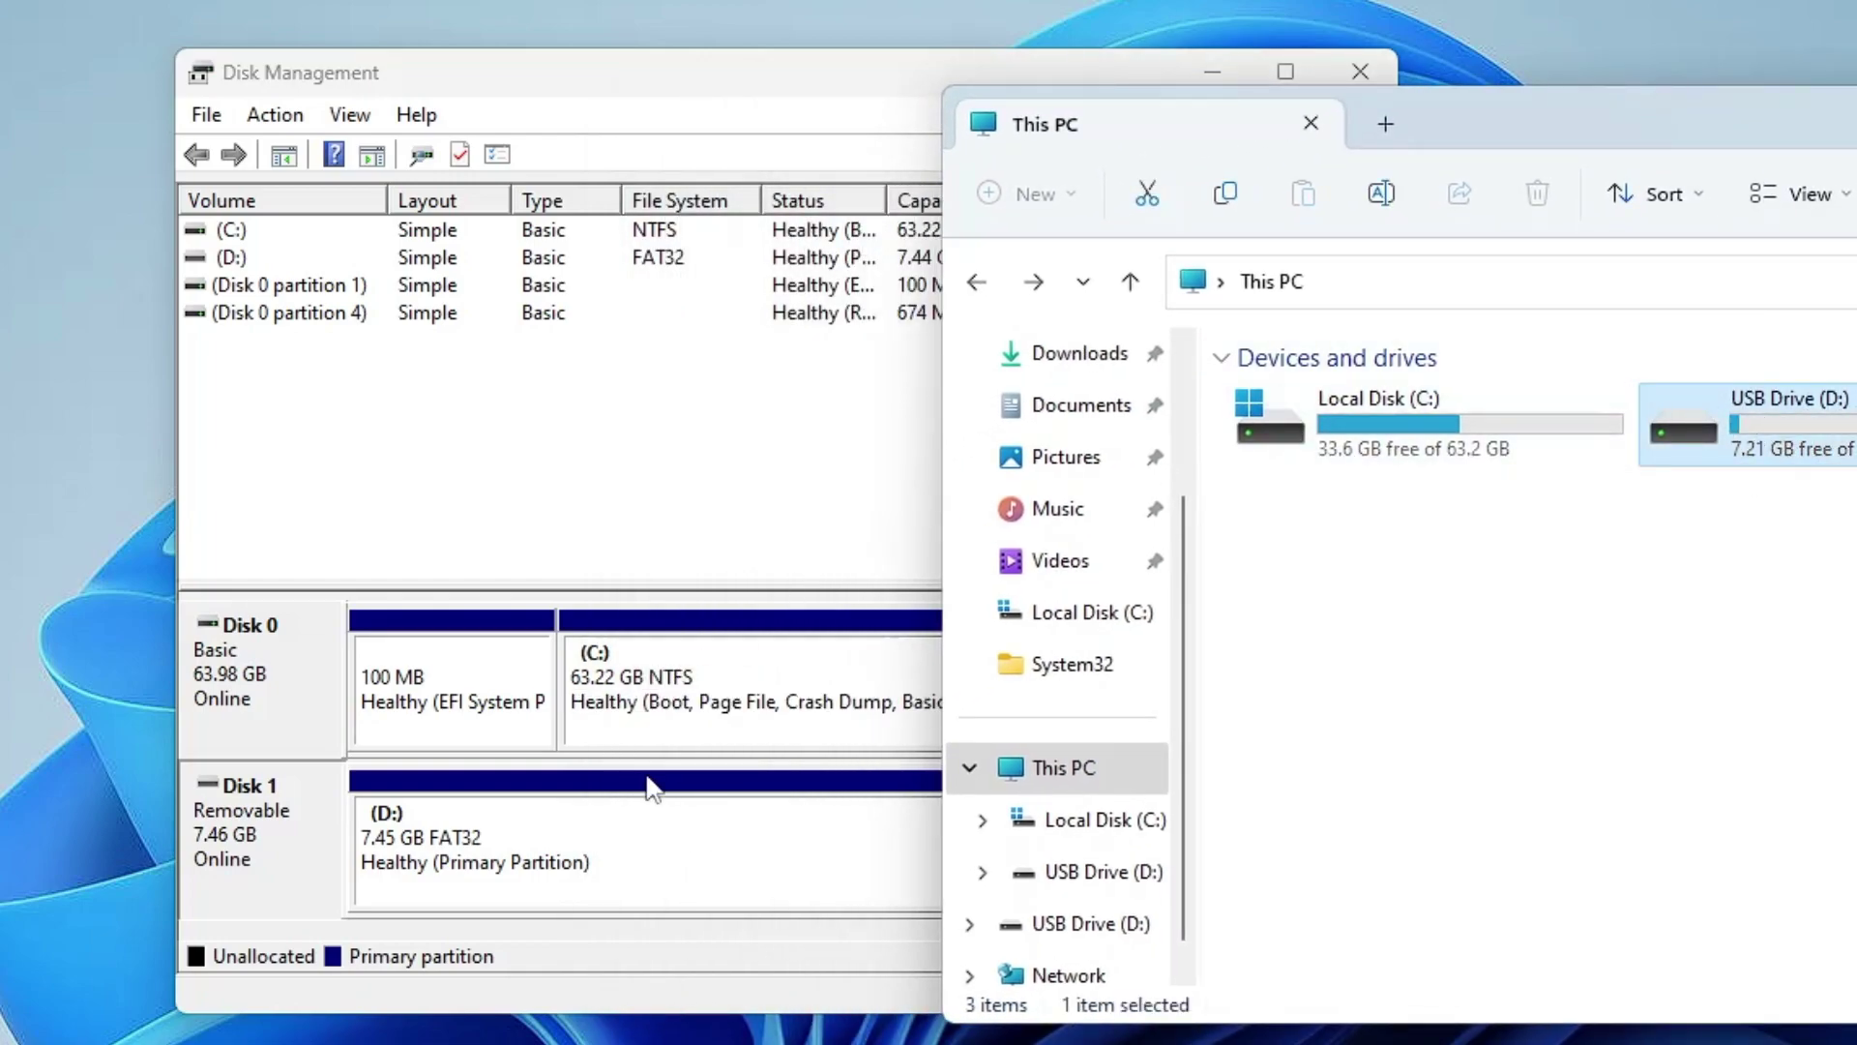
left_click(609, 842)
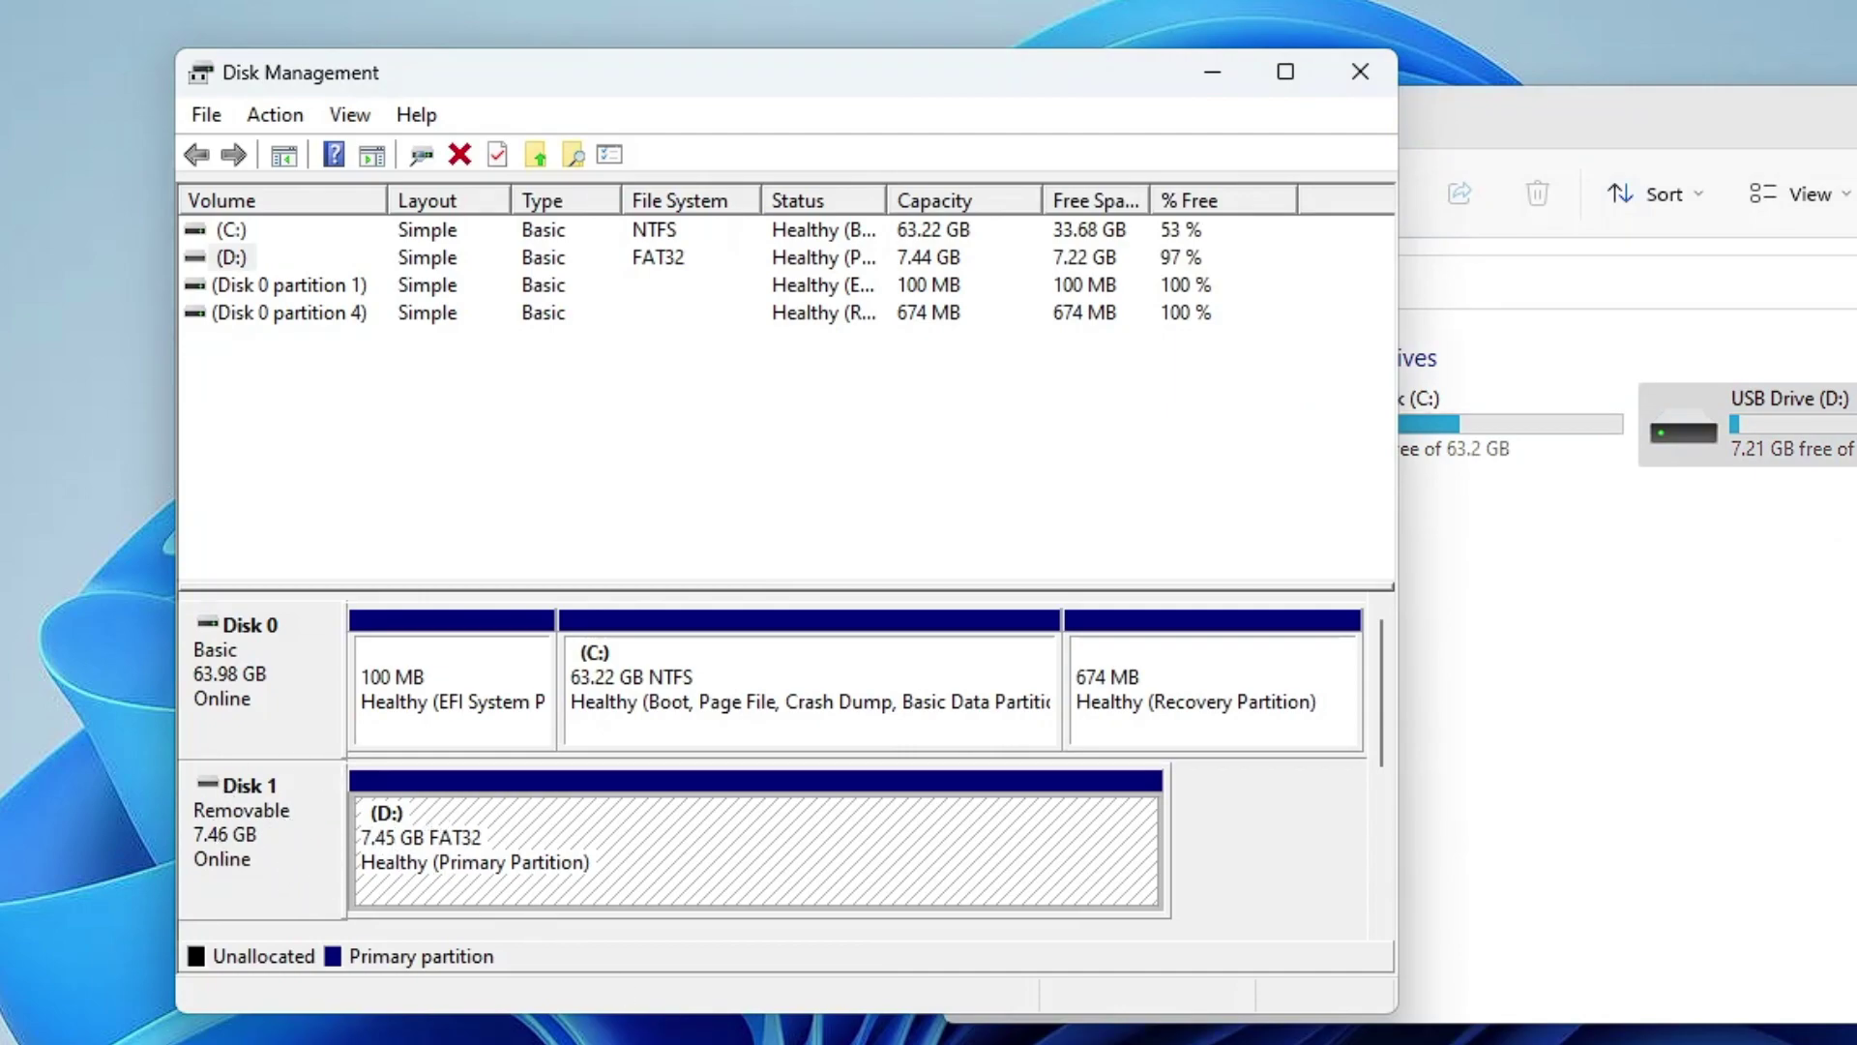
Launch Command Prompt as administrator and position it beside Disk Management
key("super")
type("cmd")
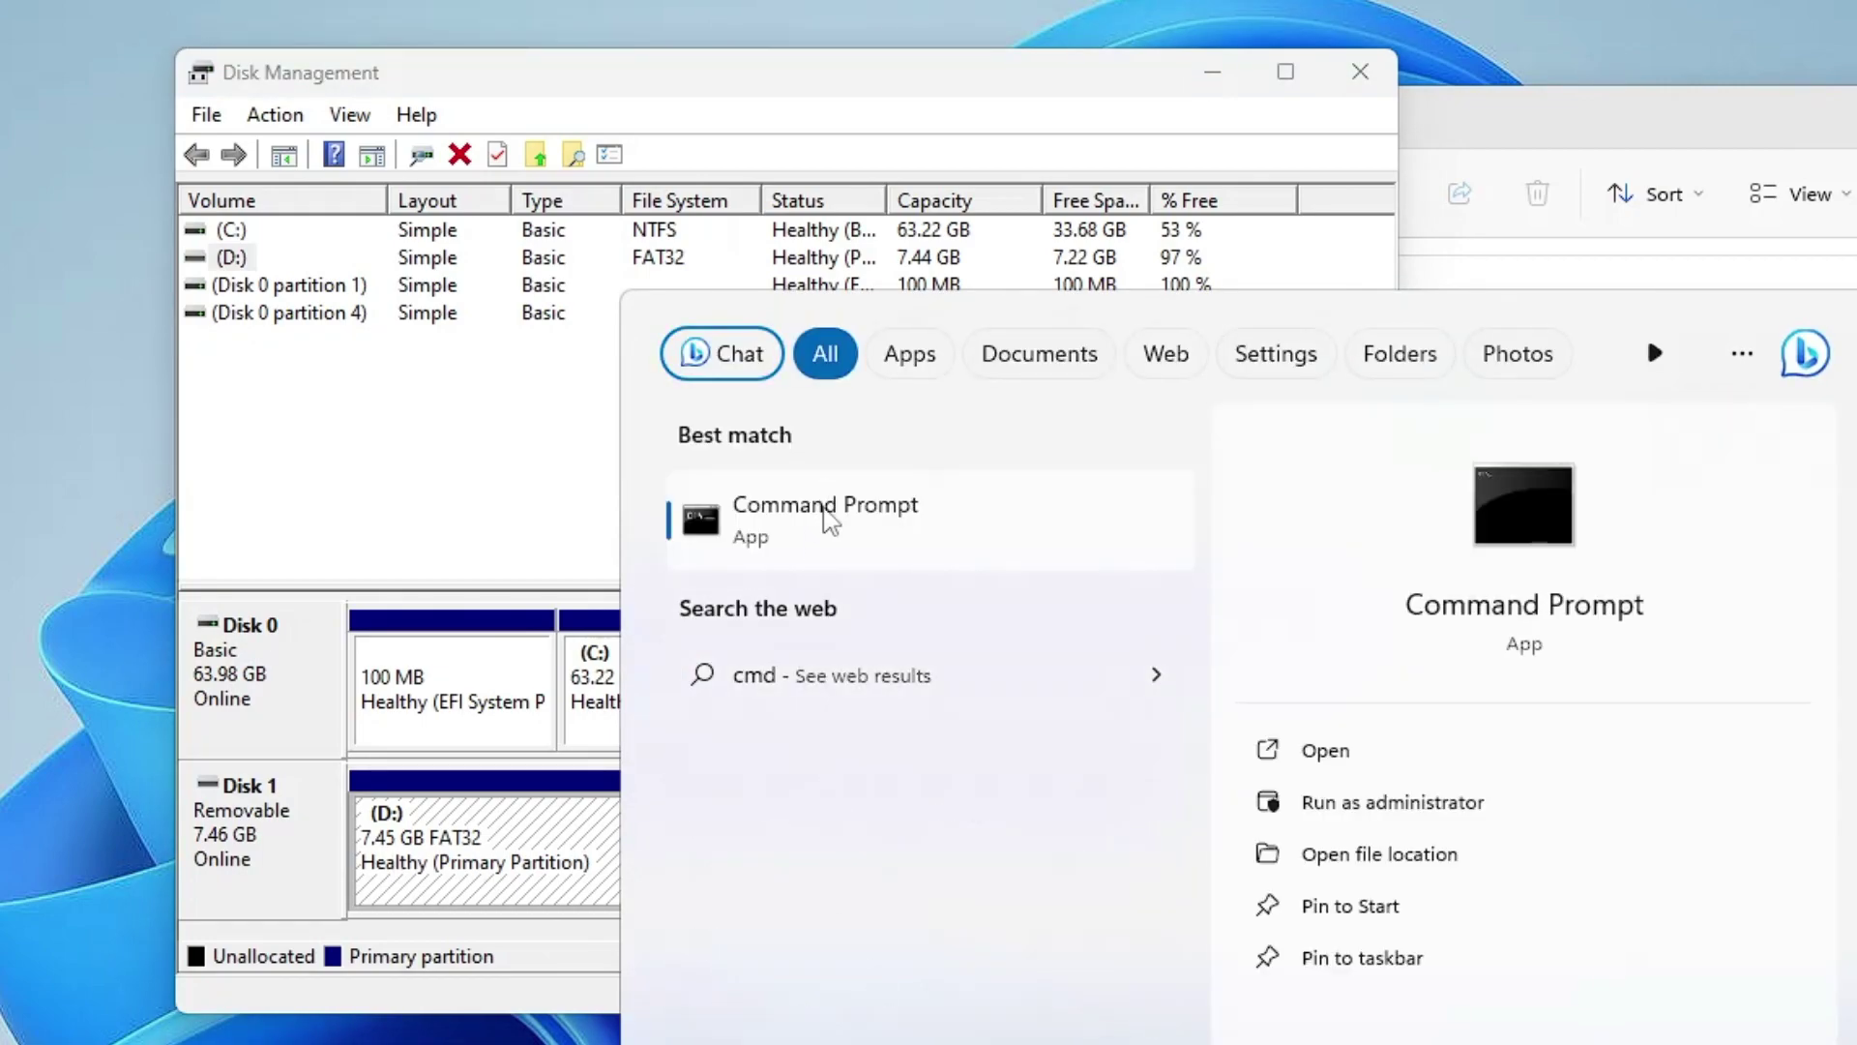
right_click(826, 518)
left_click(924, 558)
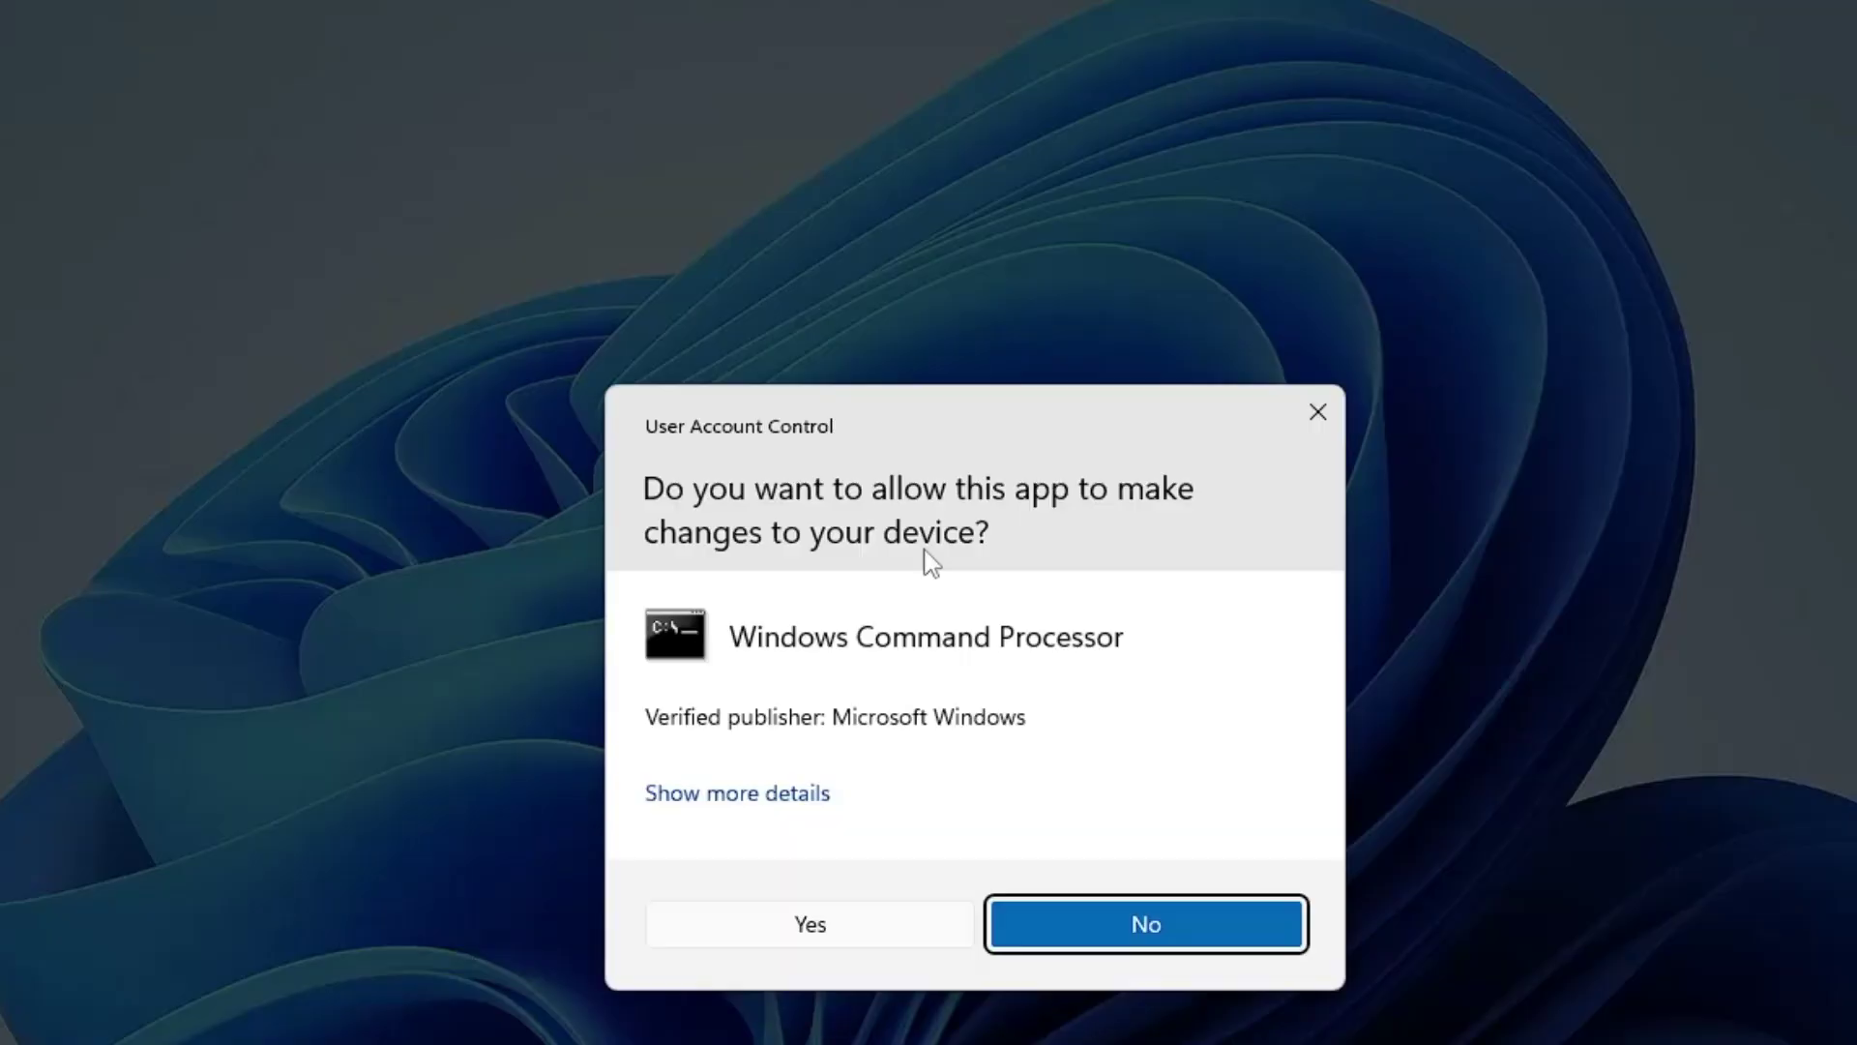
left_click(810, 925)
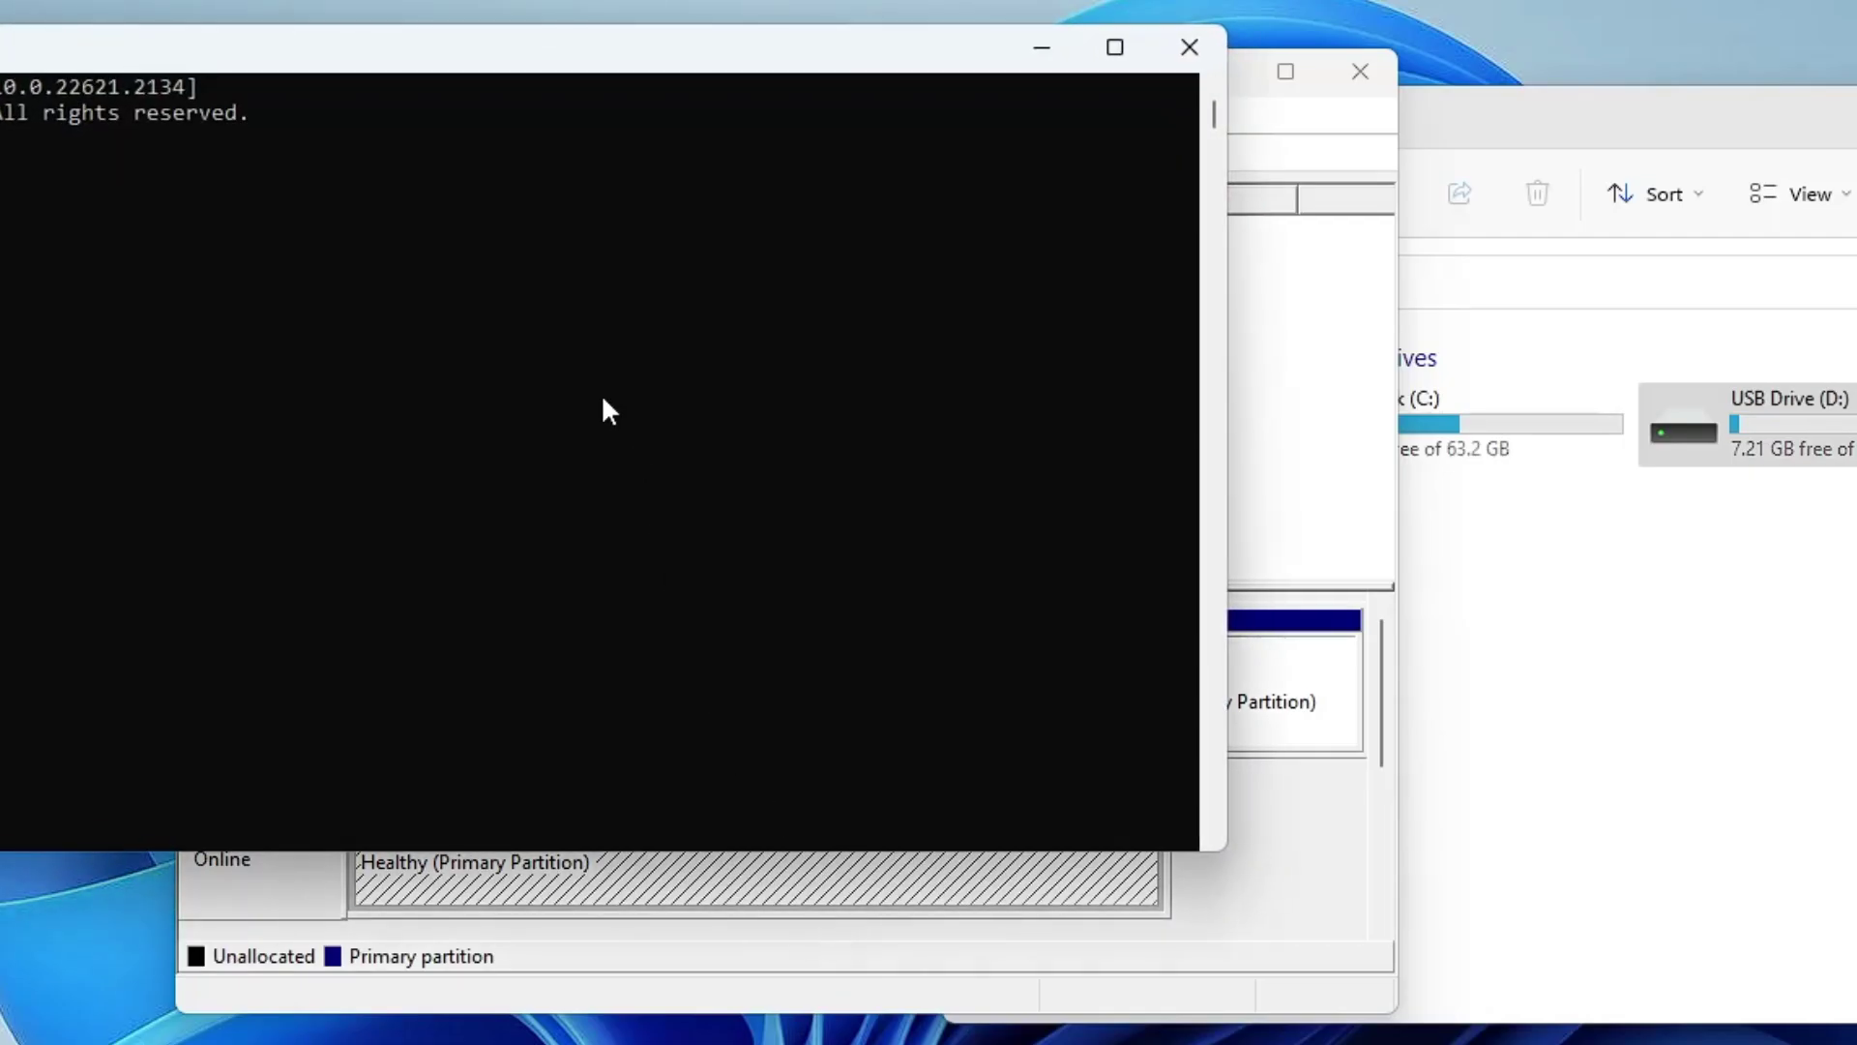
left_click_drag(465, 55, 1086, 290)
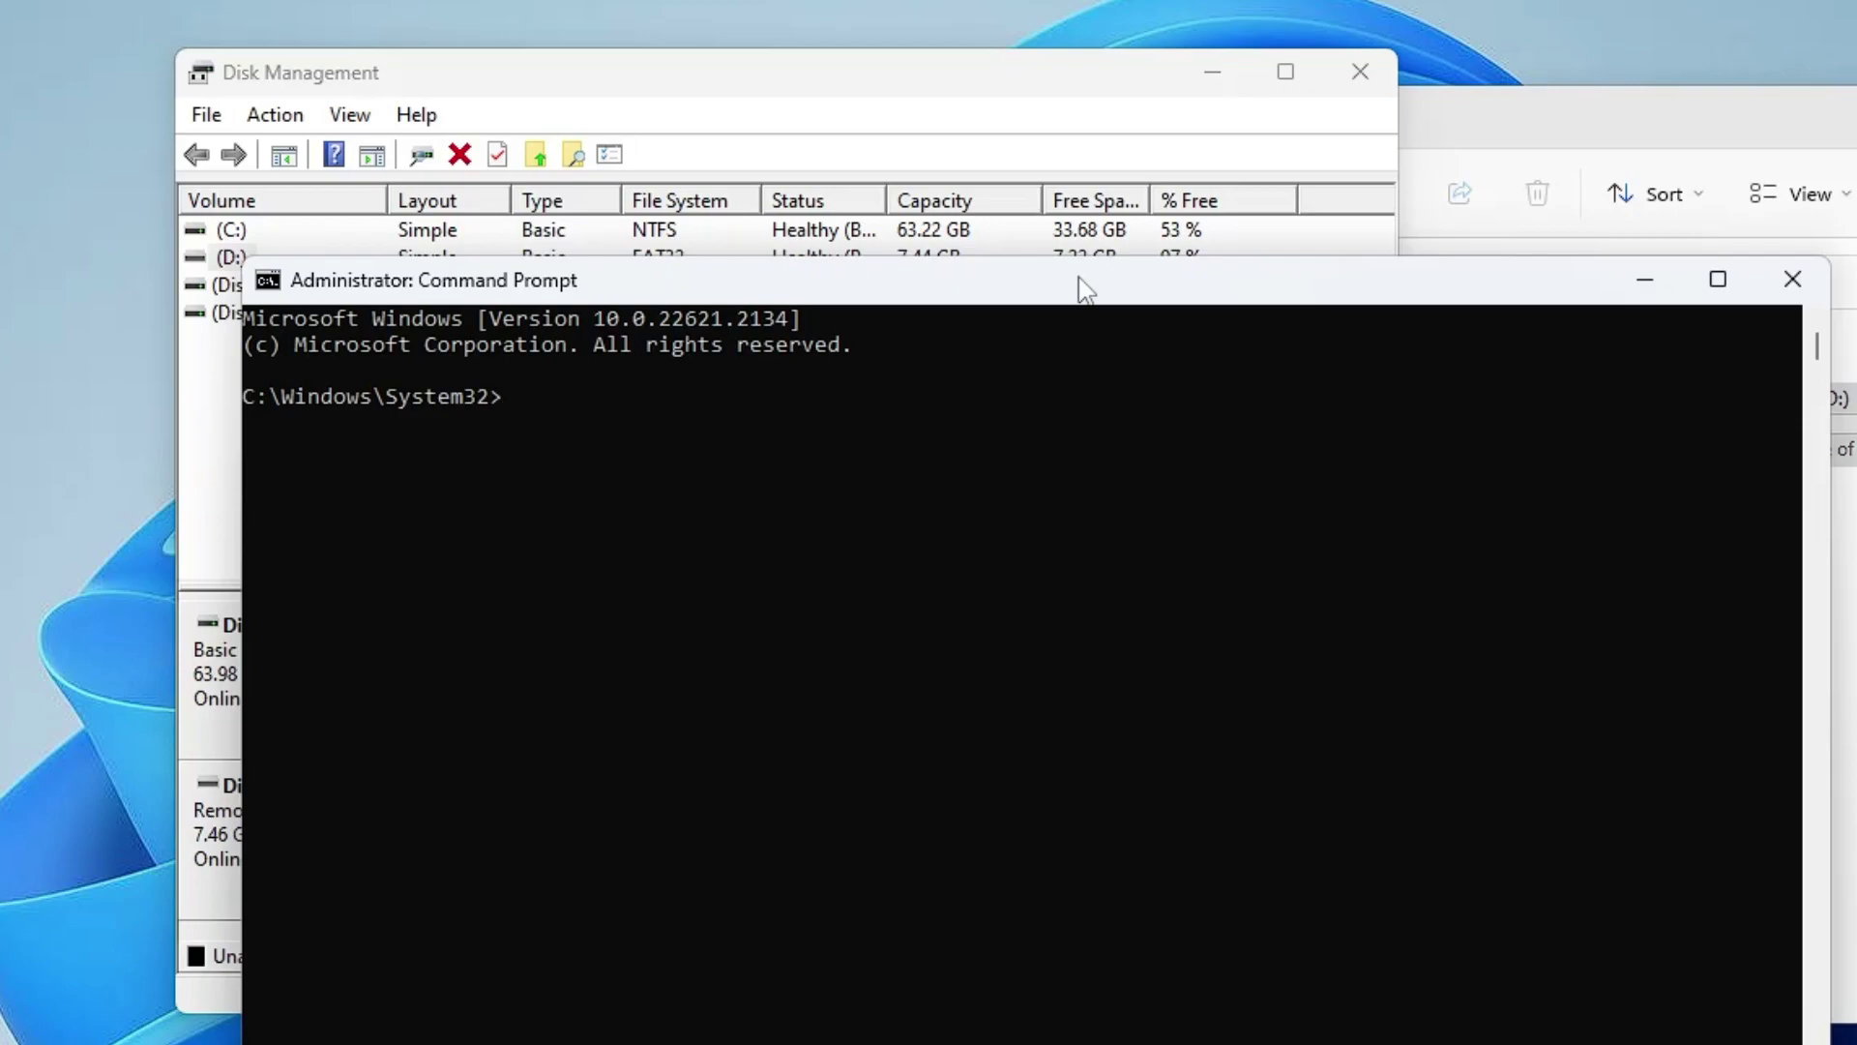
Run diskpart and list disk, identifying Disk 1 as the 7633 MB USB drive
type("diskpart")
key("Return")
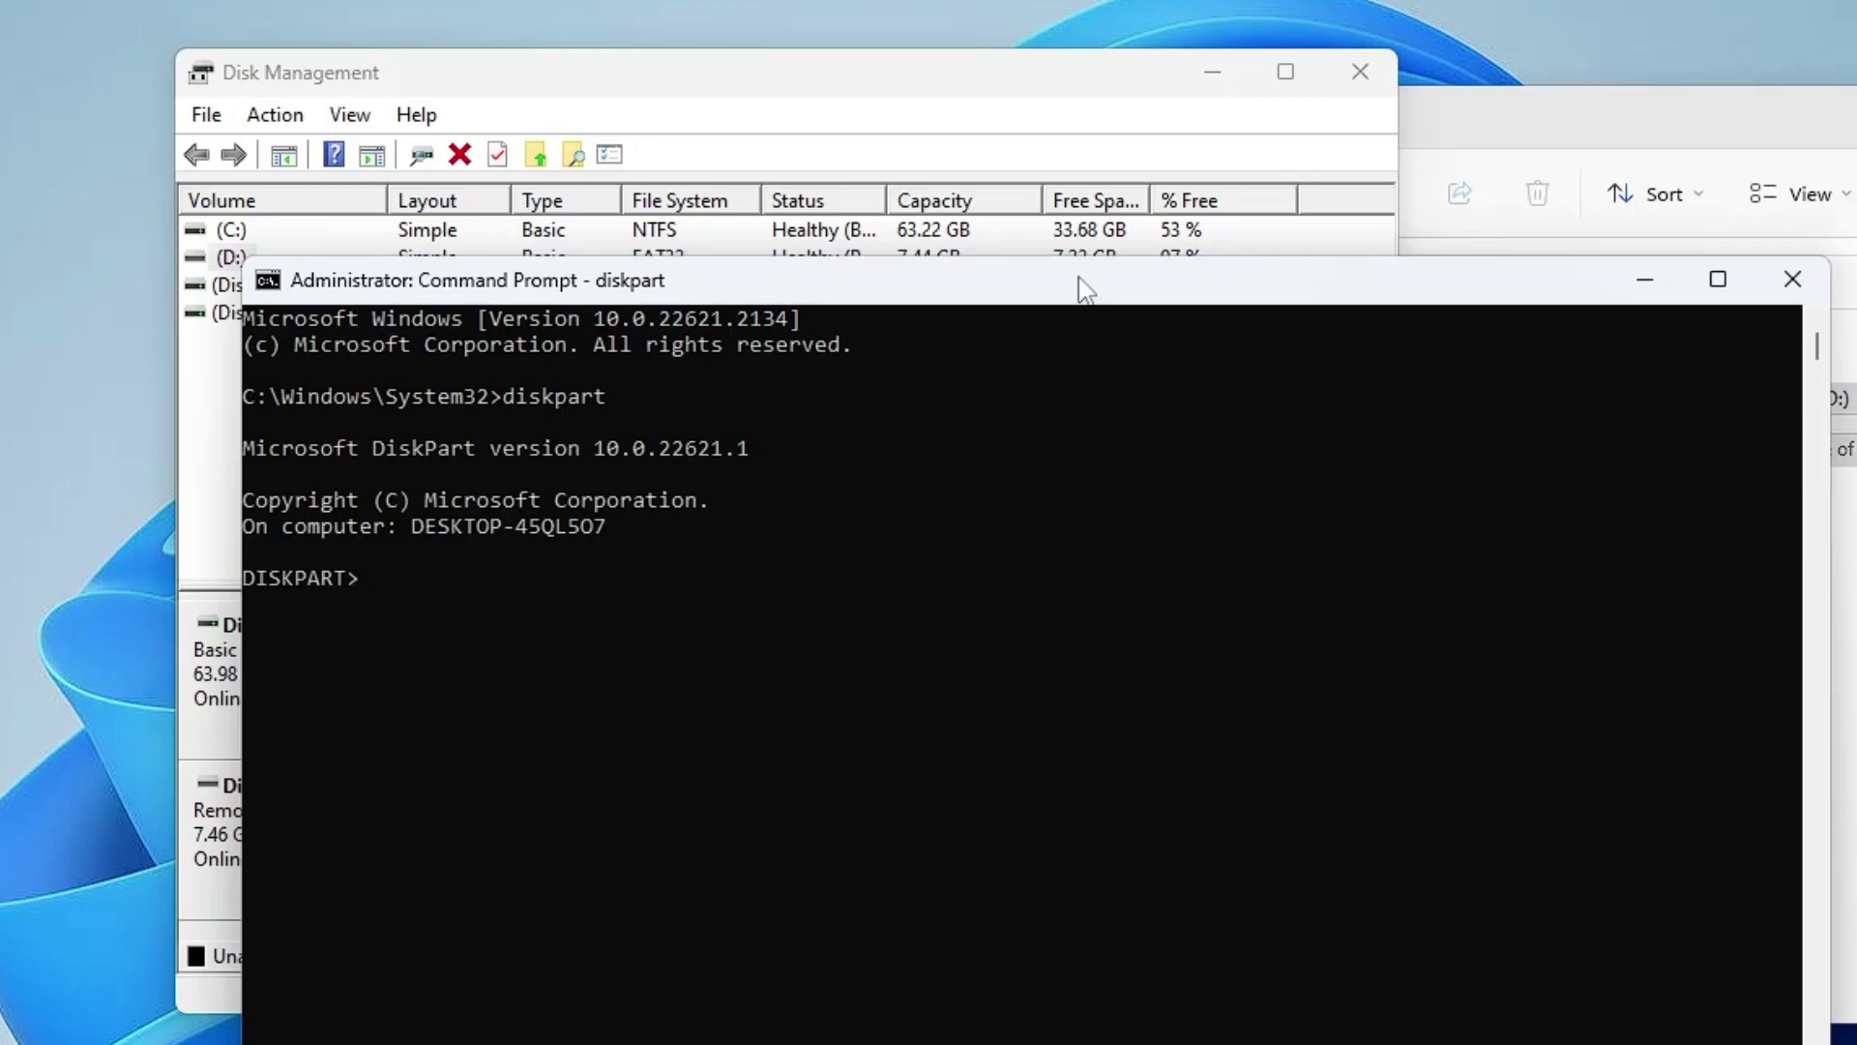
type("list disk")
key("Return")
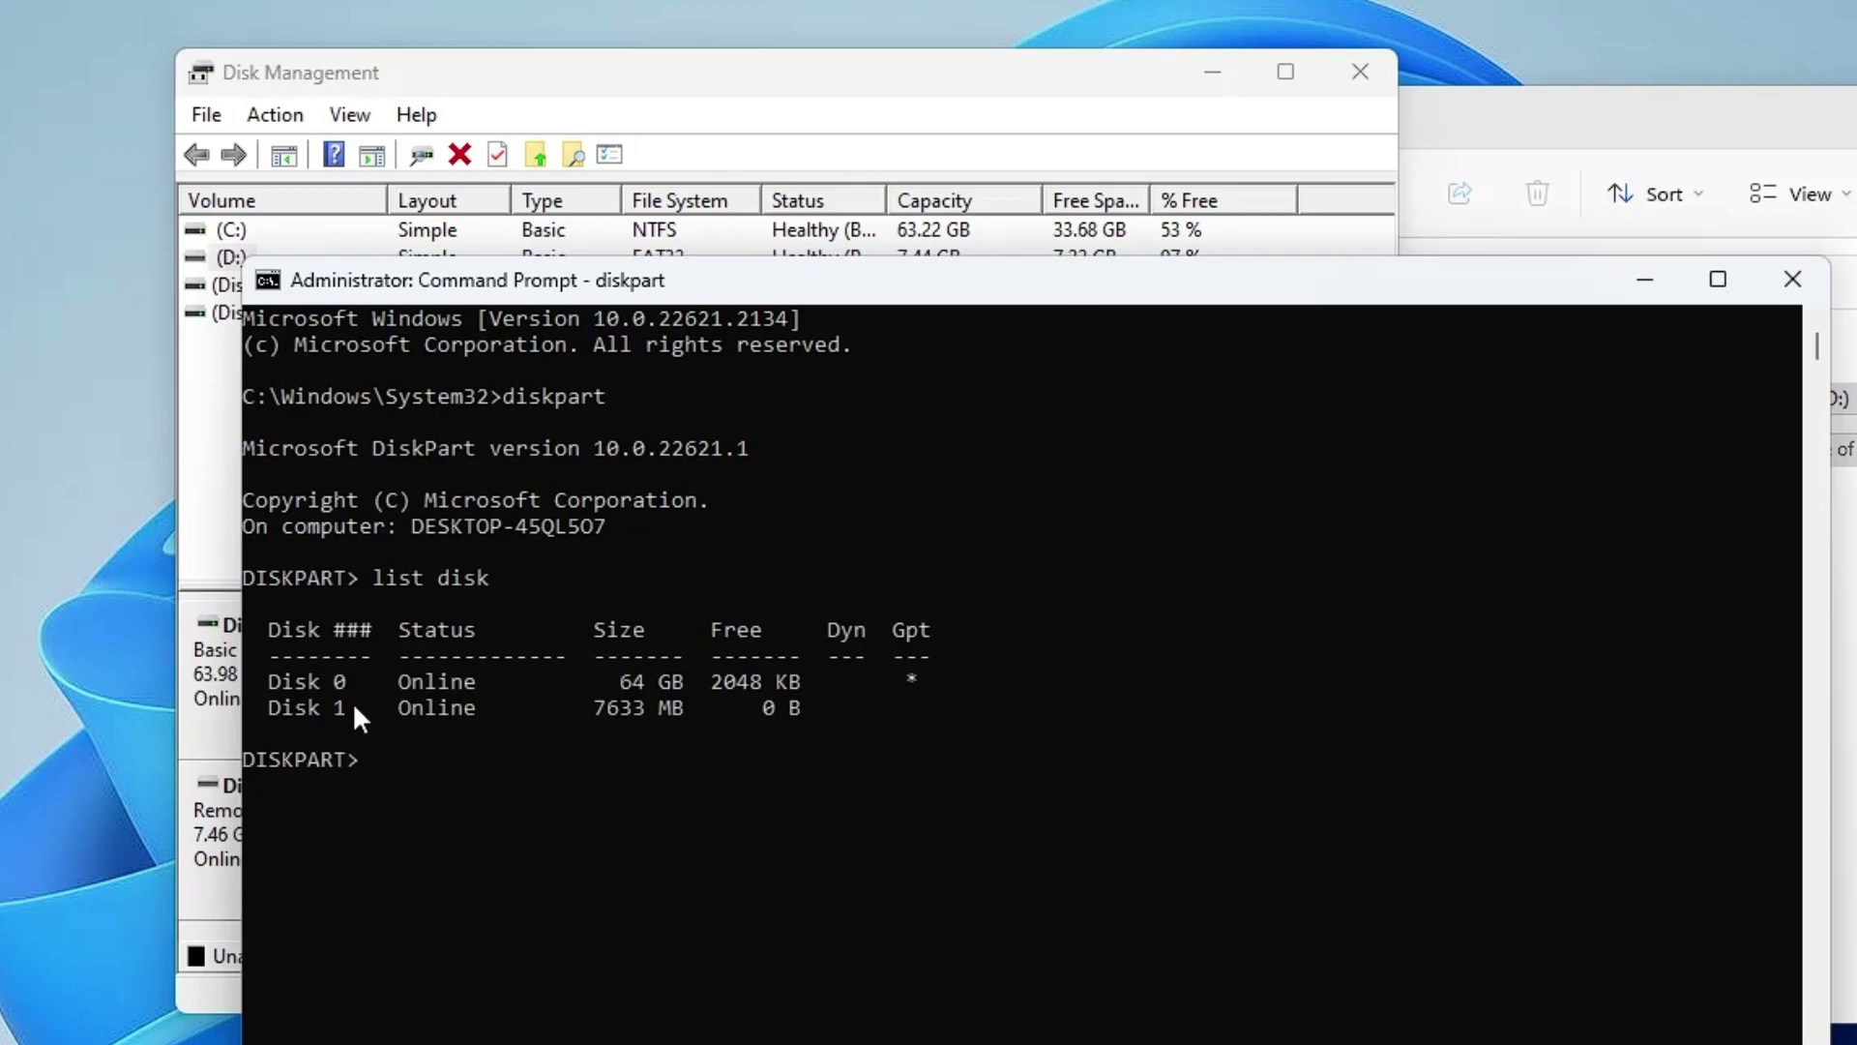
left_click_drag(572, 286, 800, 266)
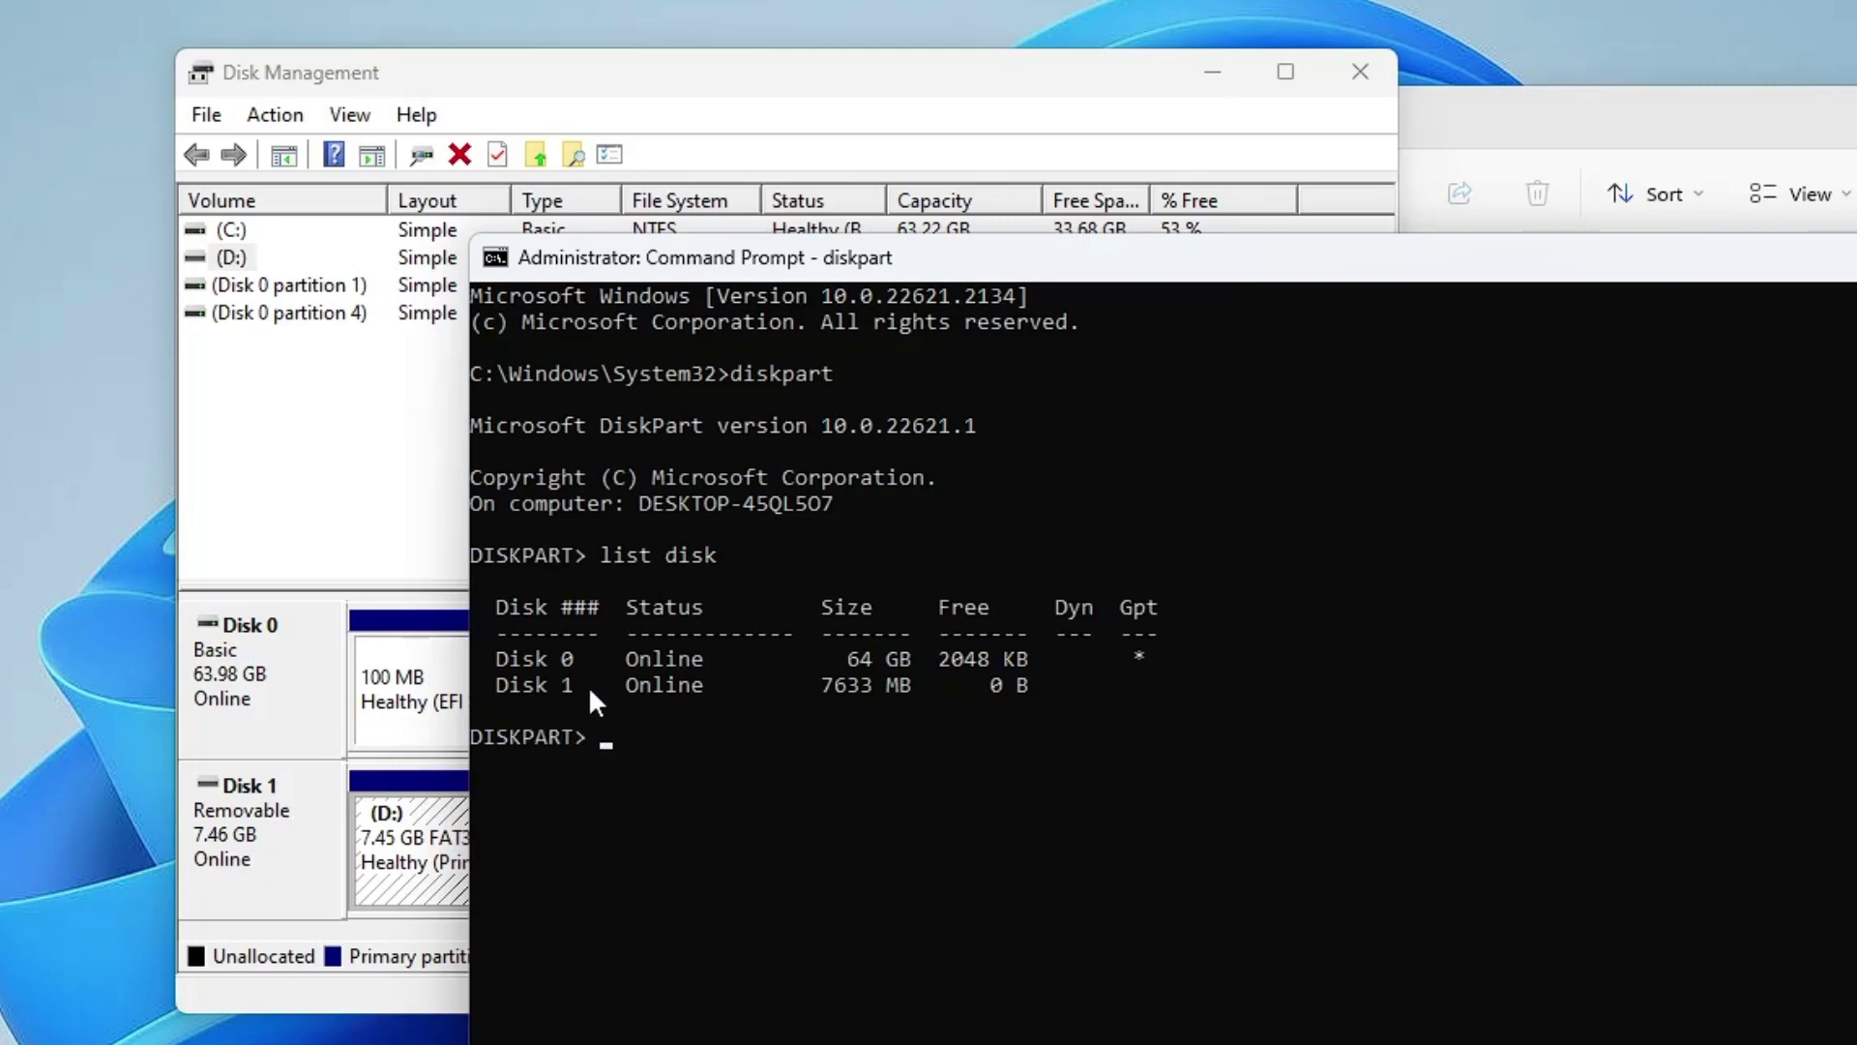
Select disk 1 in DiskPart, run clean on it, and close the command window
type("select disk 1")
key("Return")
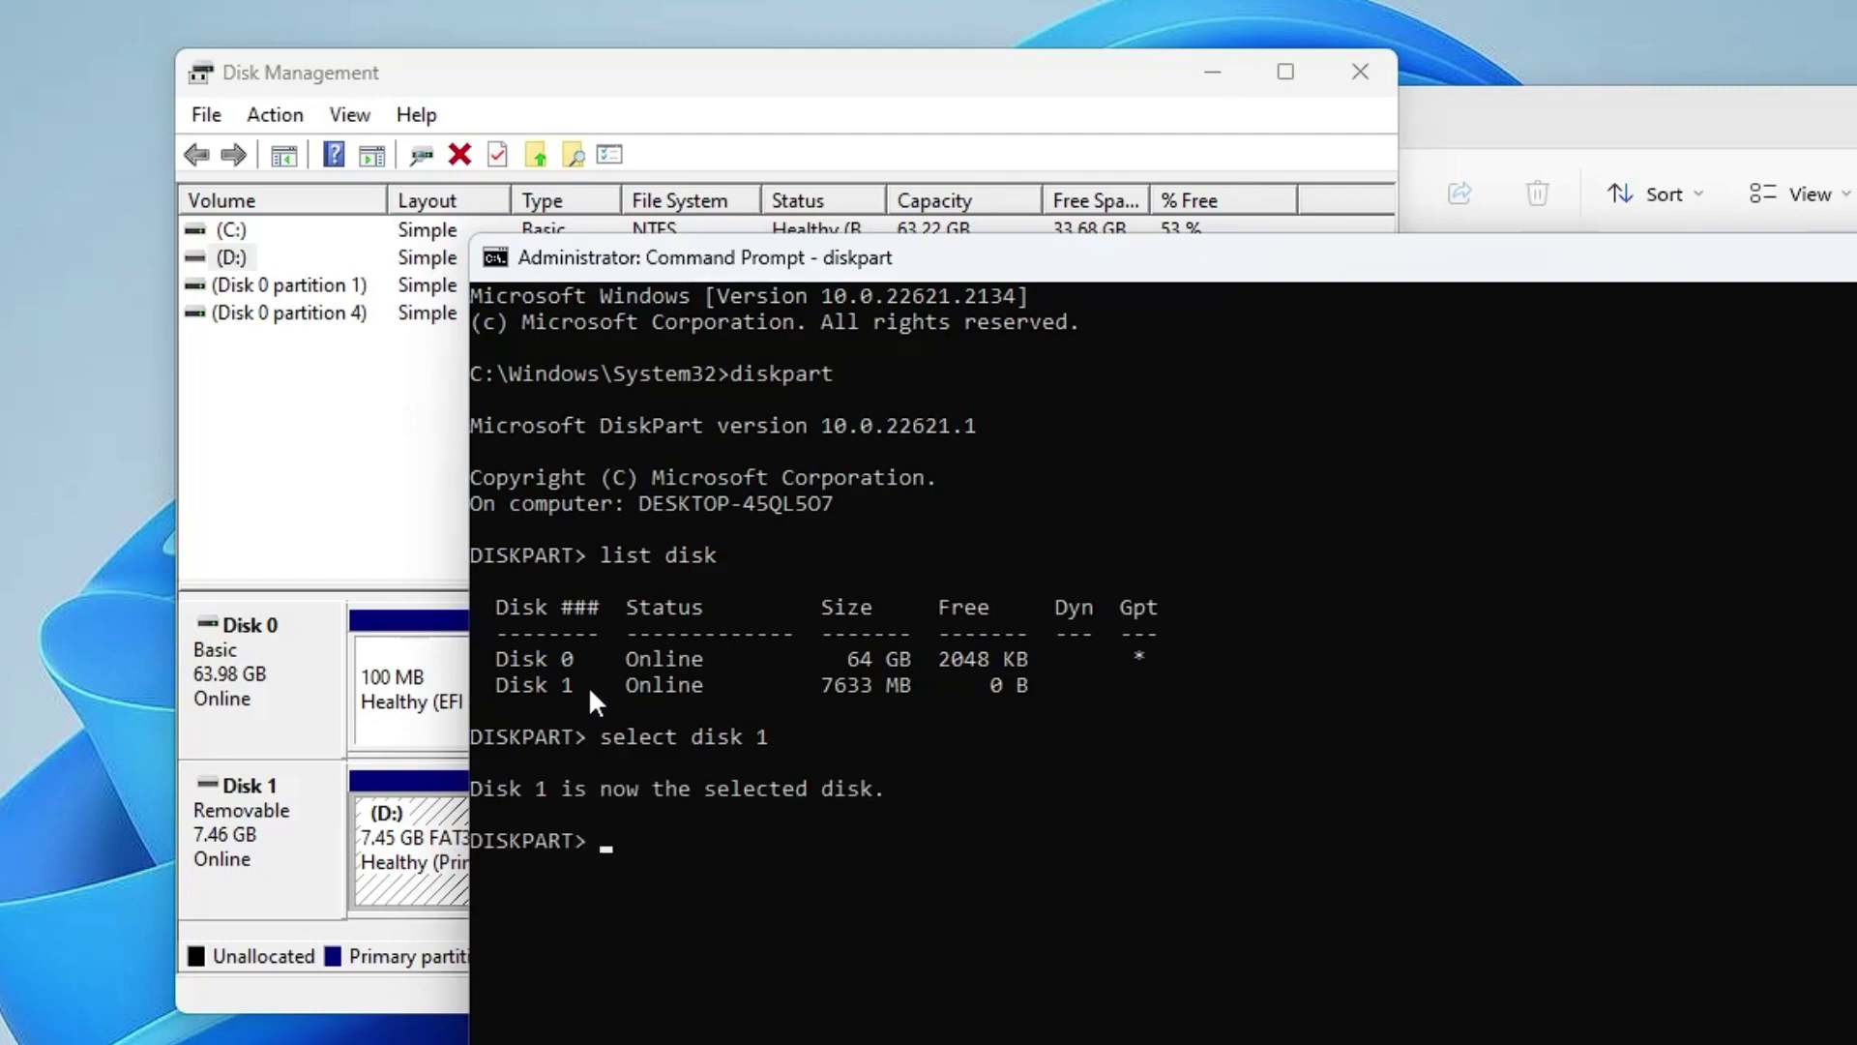
type("clean")
key("Return")
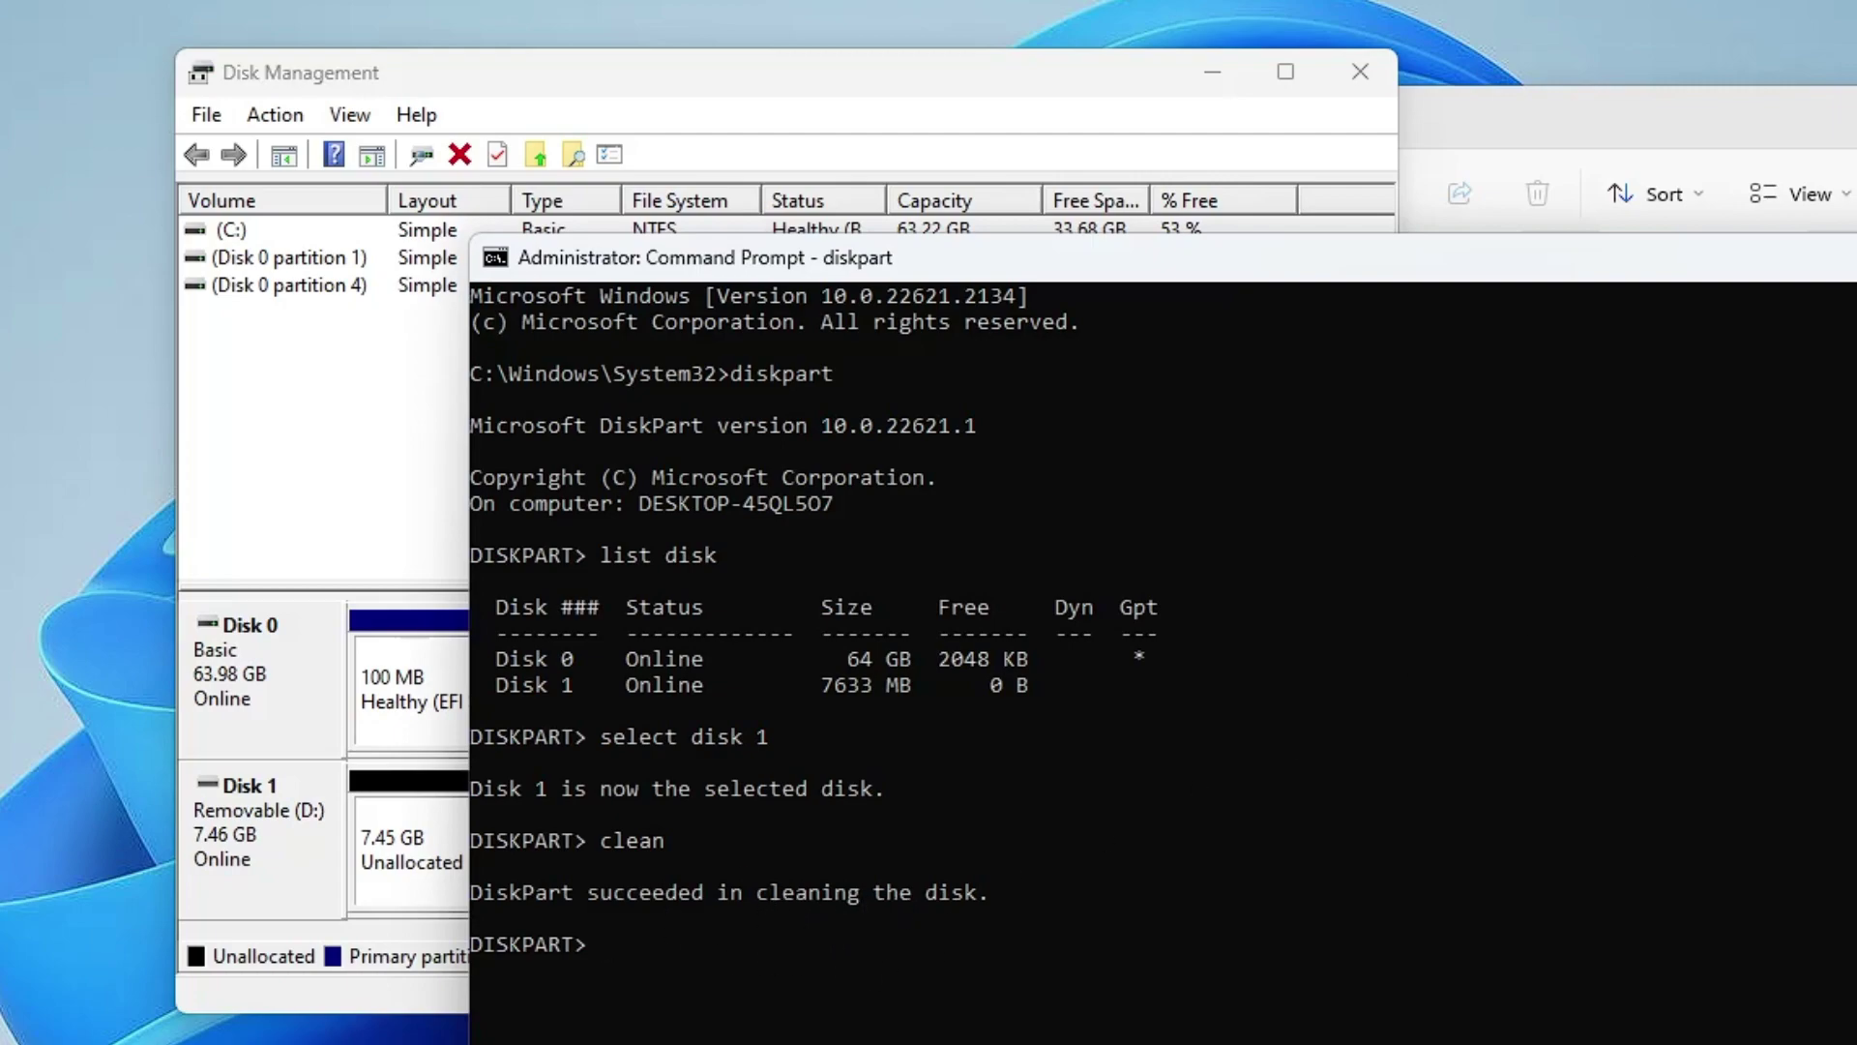
key("alt+F4")
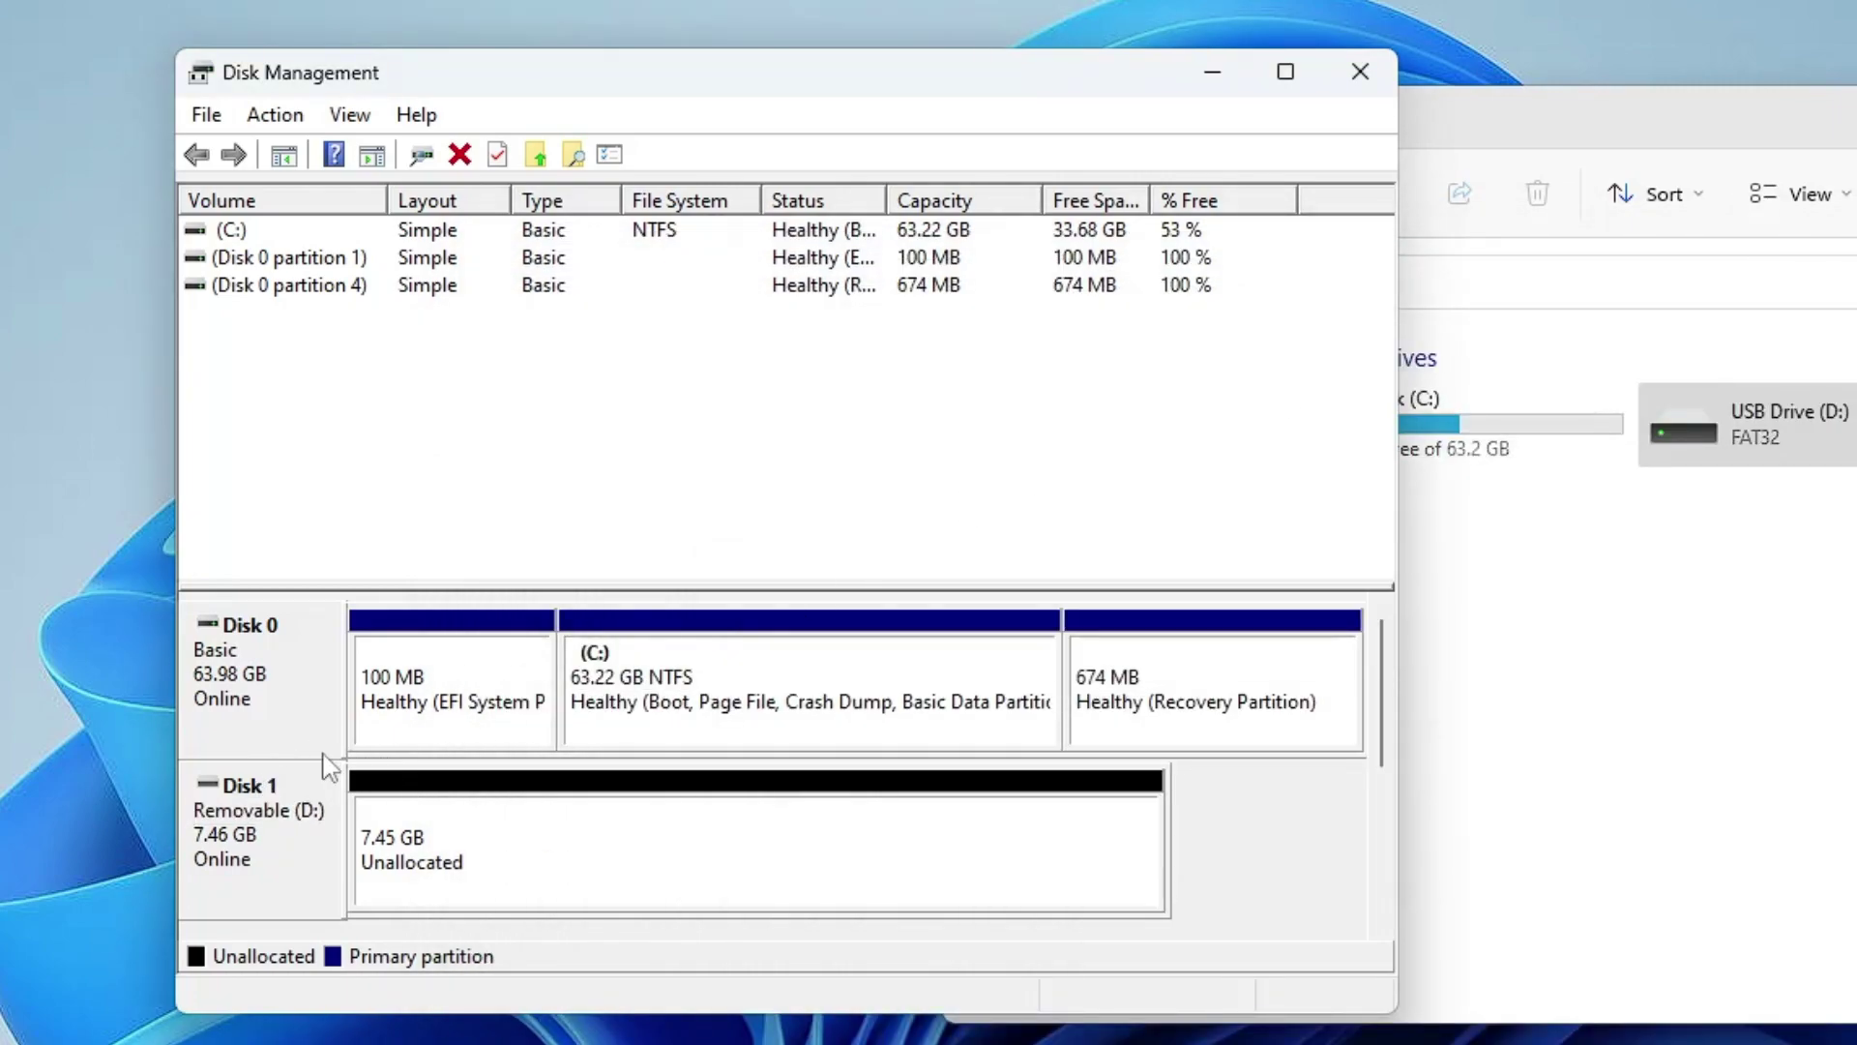
left_click(306, 868)
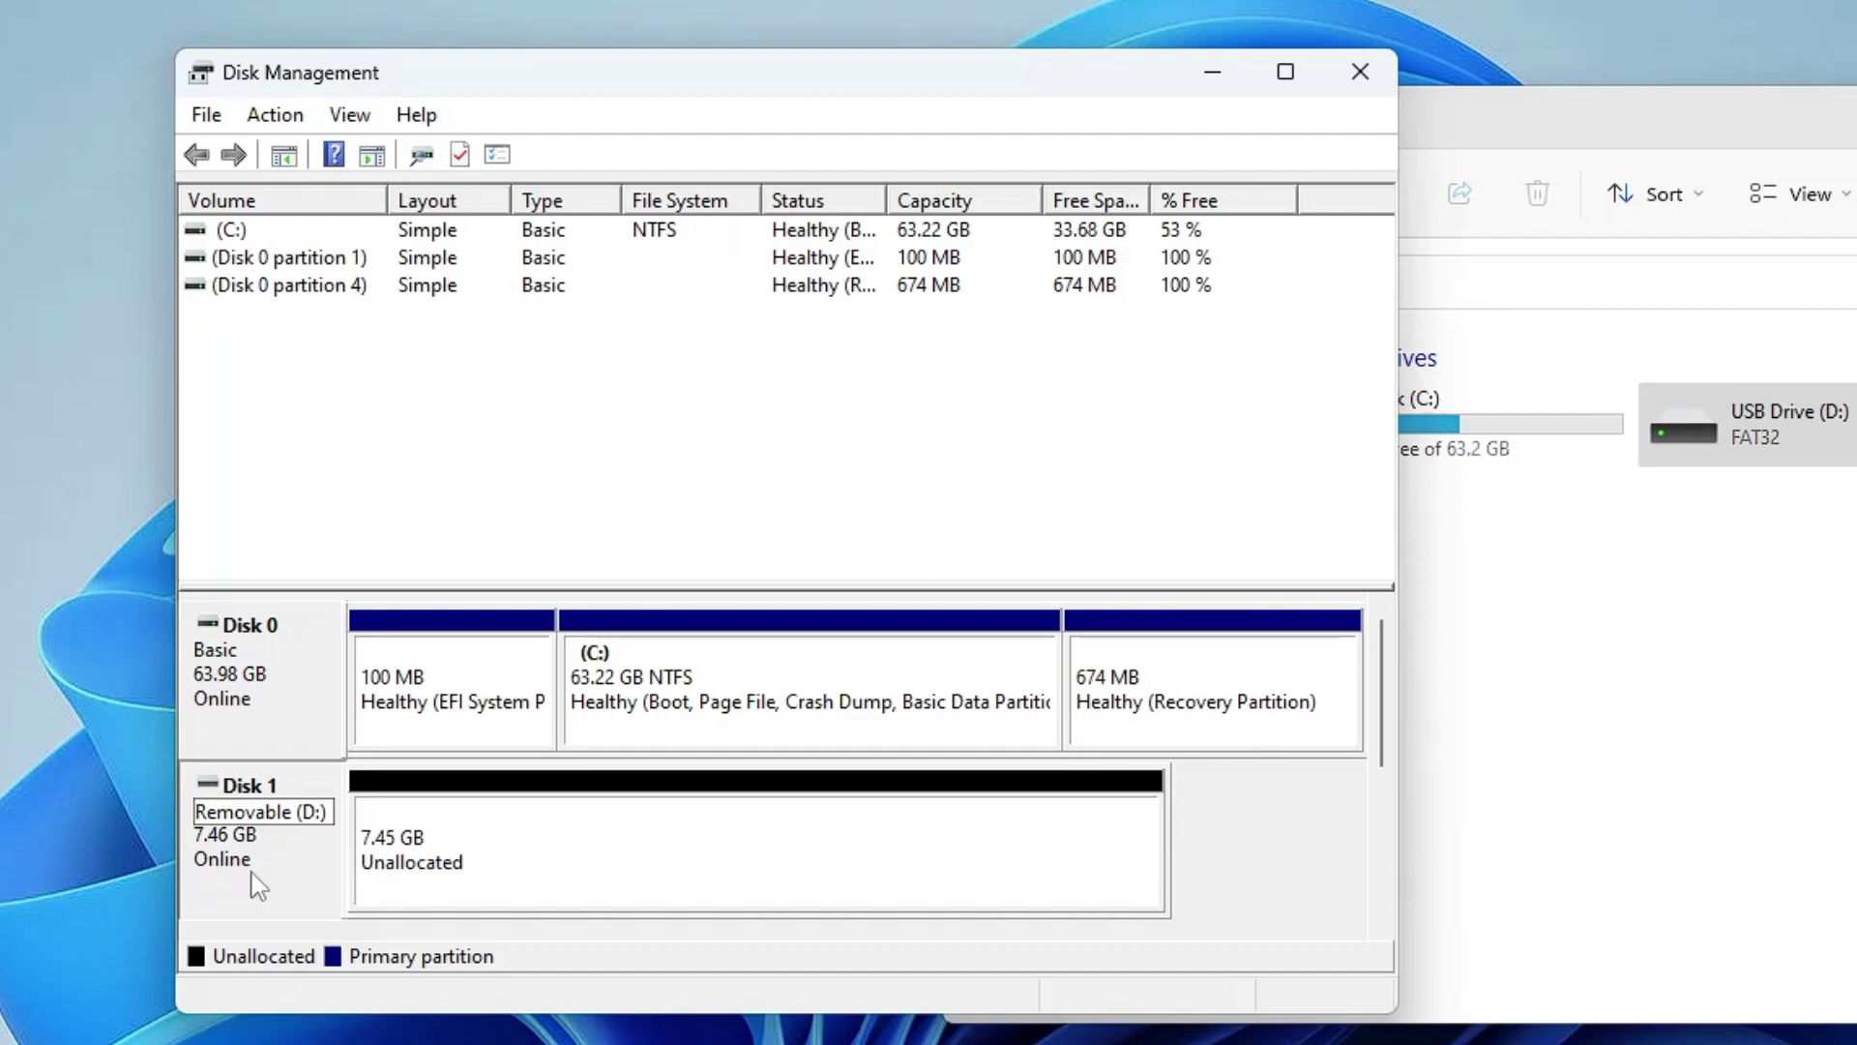
right_click(260, 834)
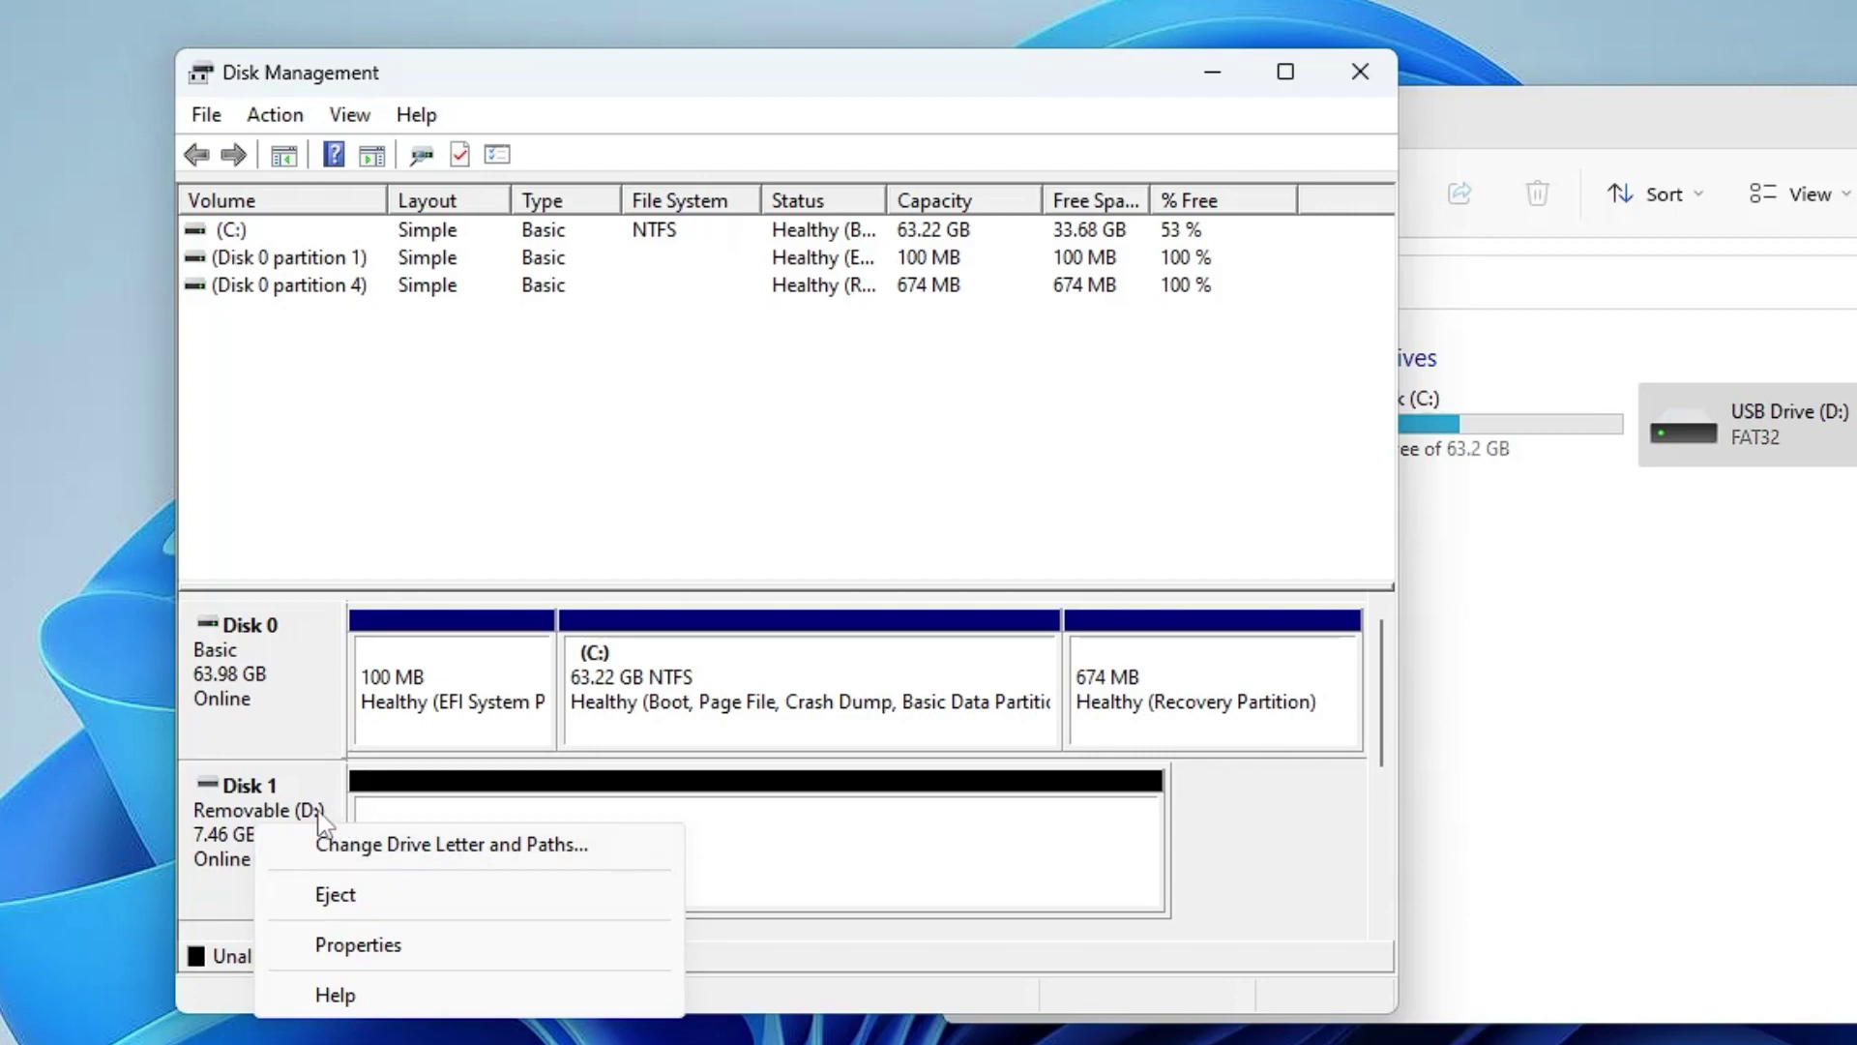
left_click(241, 859)
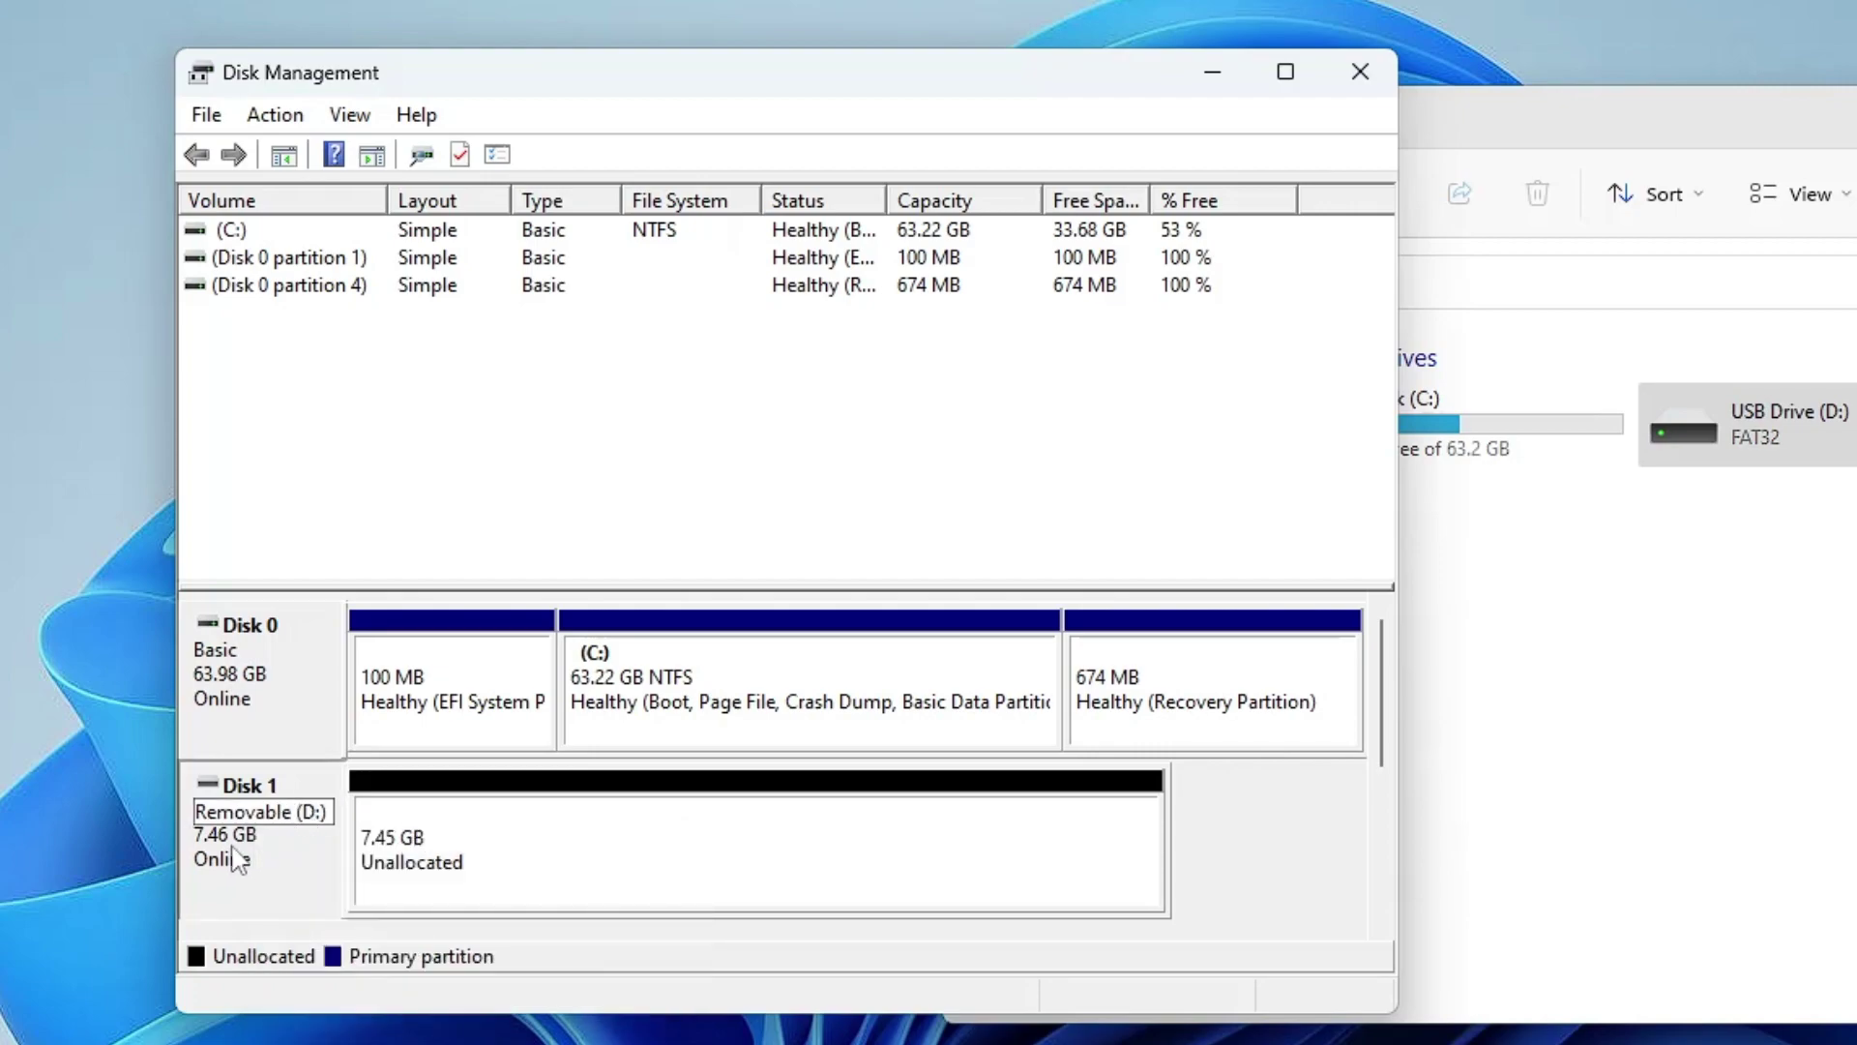
left_click(411, 861)
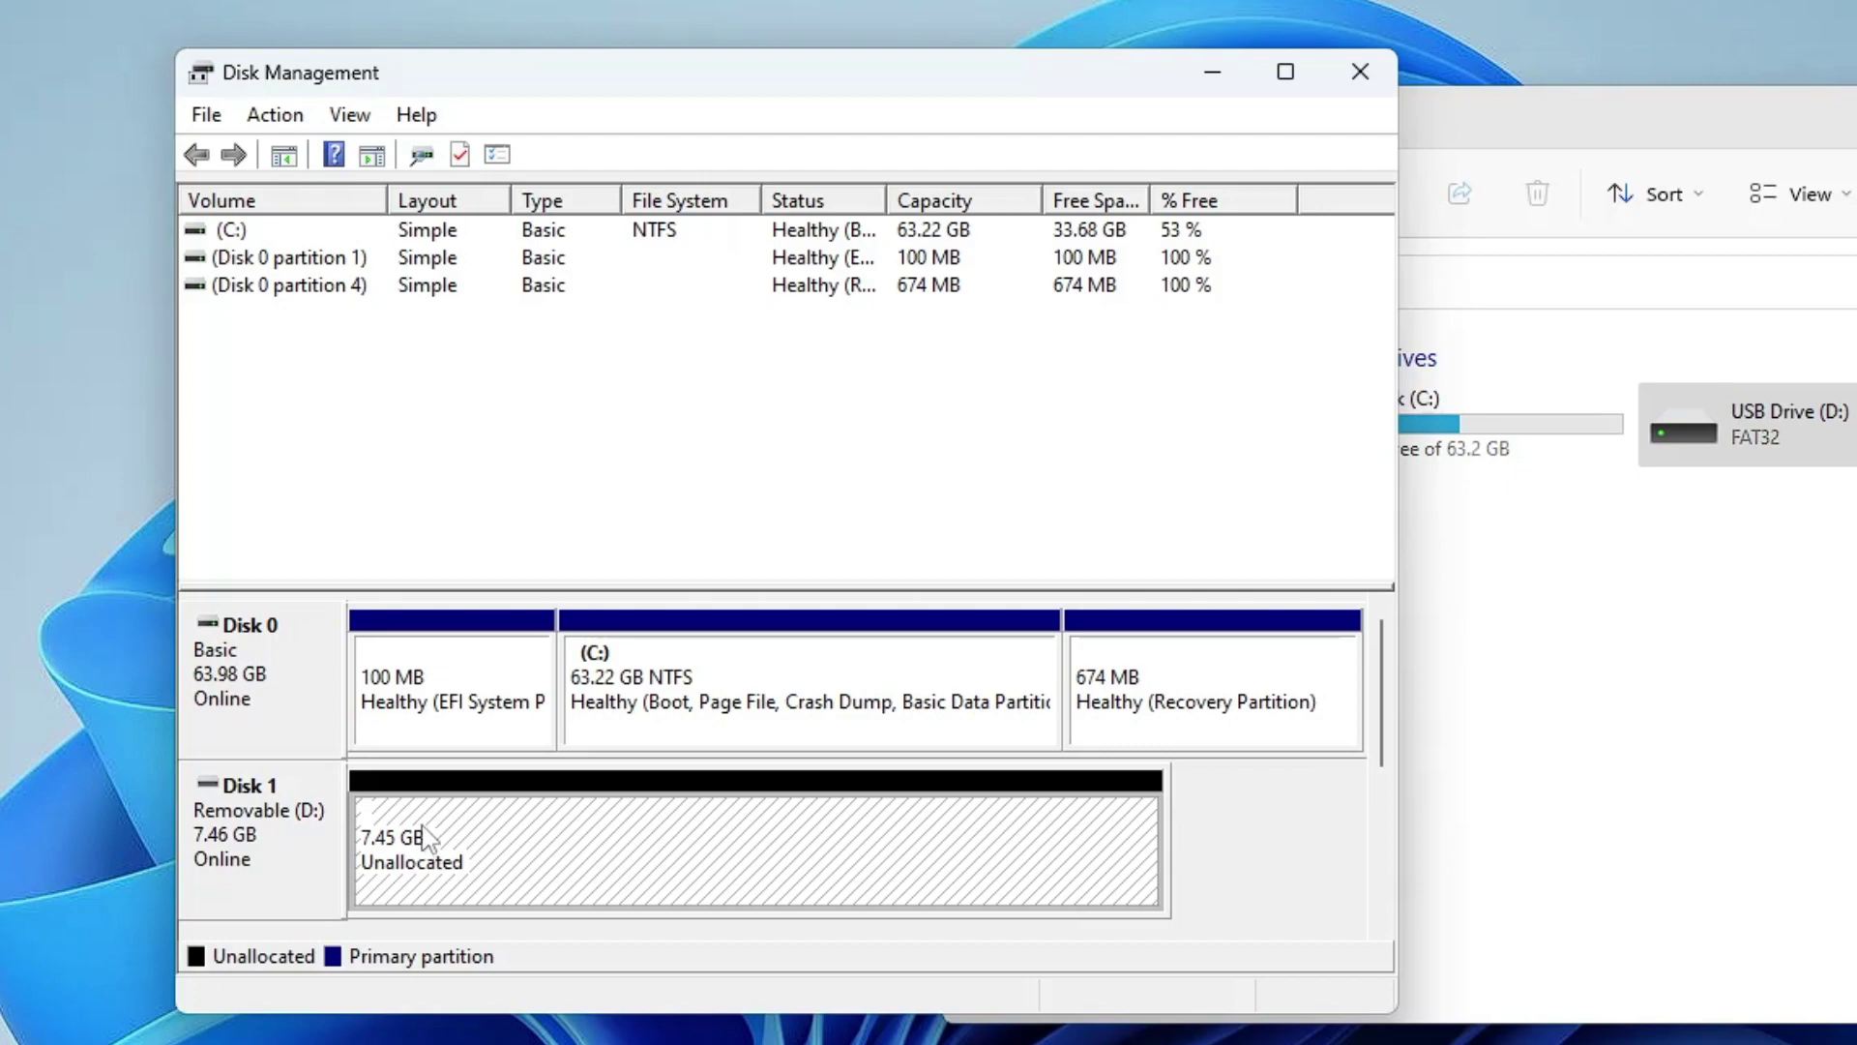
Create a new simple volume on the unallocated space: full 7632 MB, letter E, FAT32 quick format
right_click(423, 838)
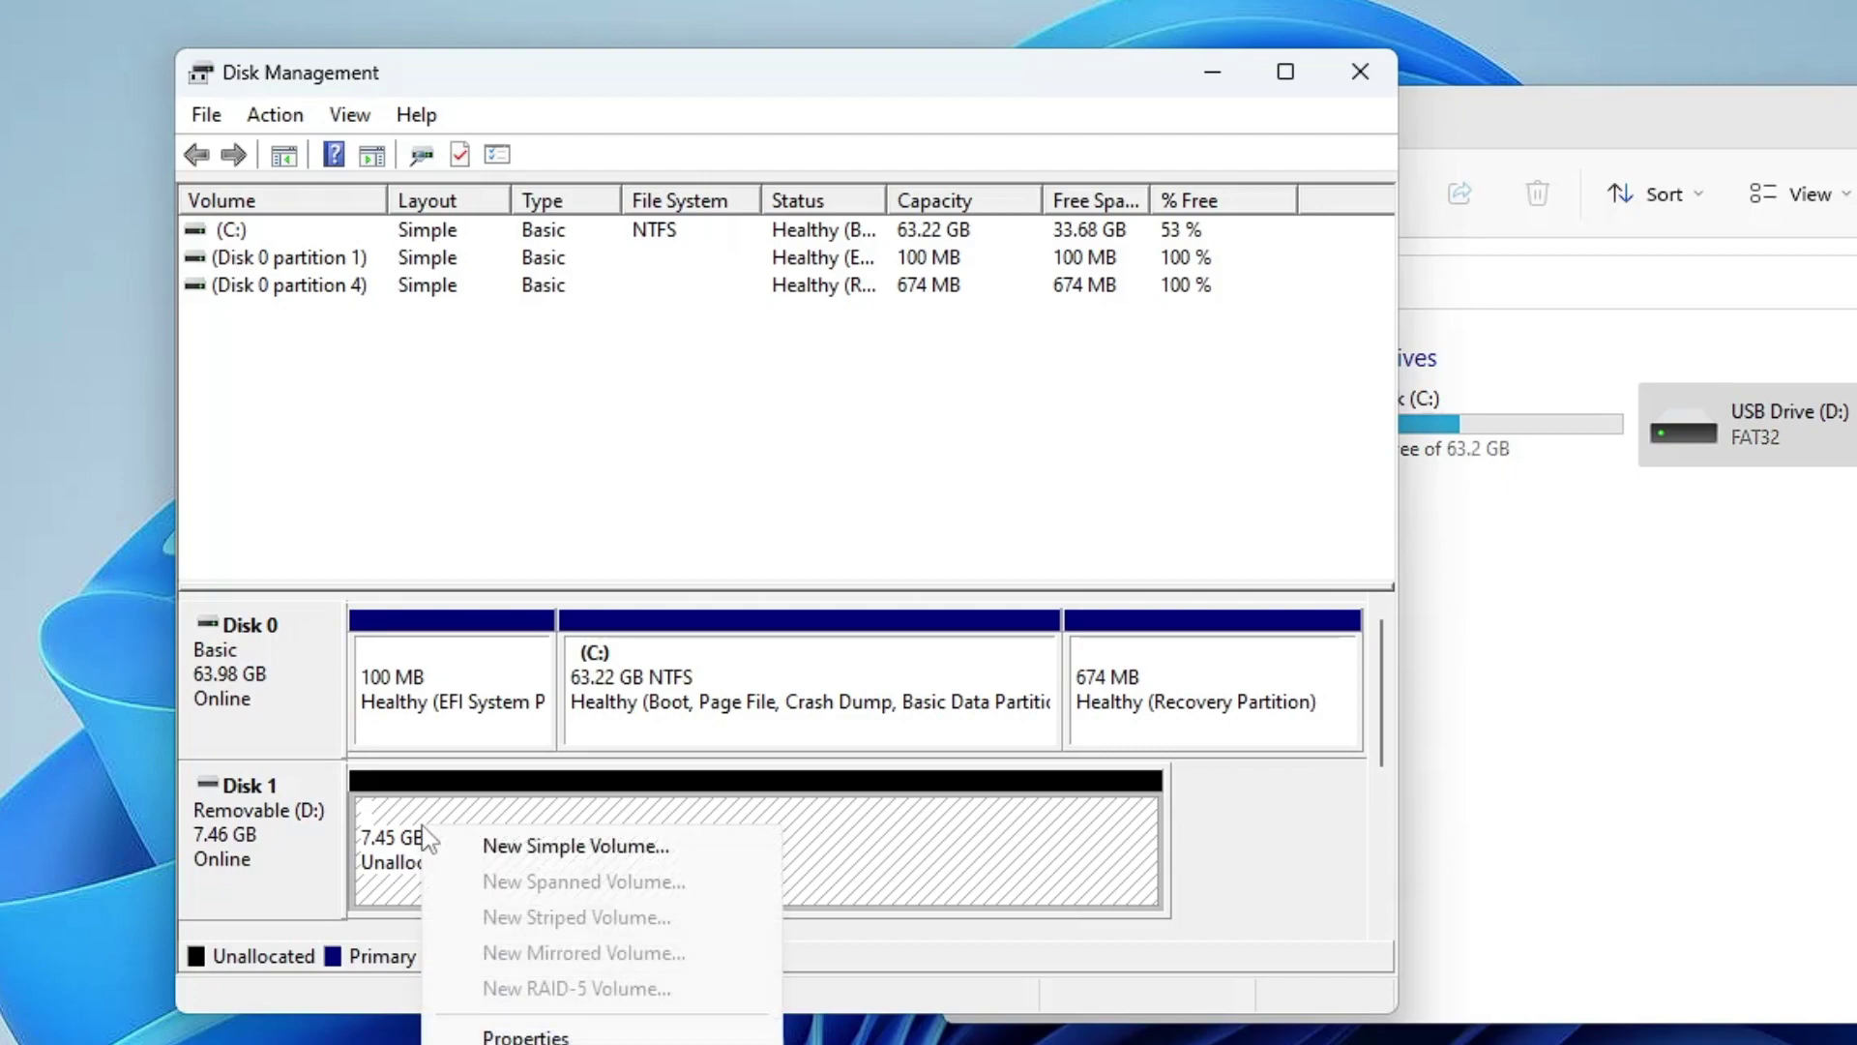
left_click(545, 848)
left_click(799, 815)
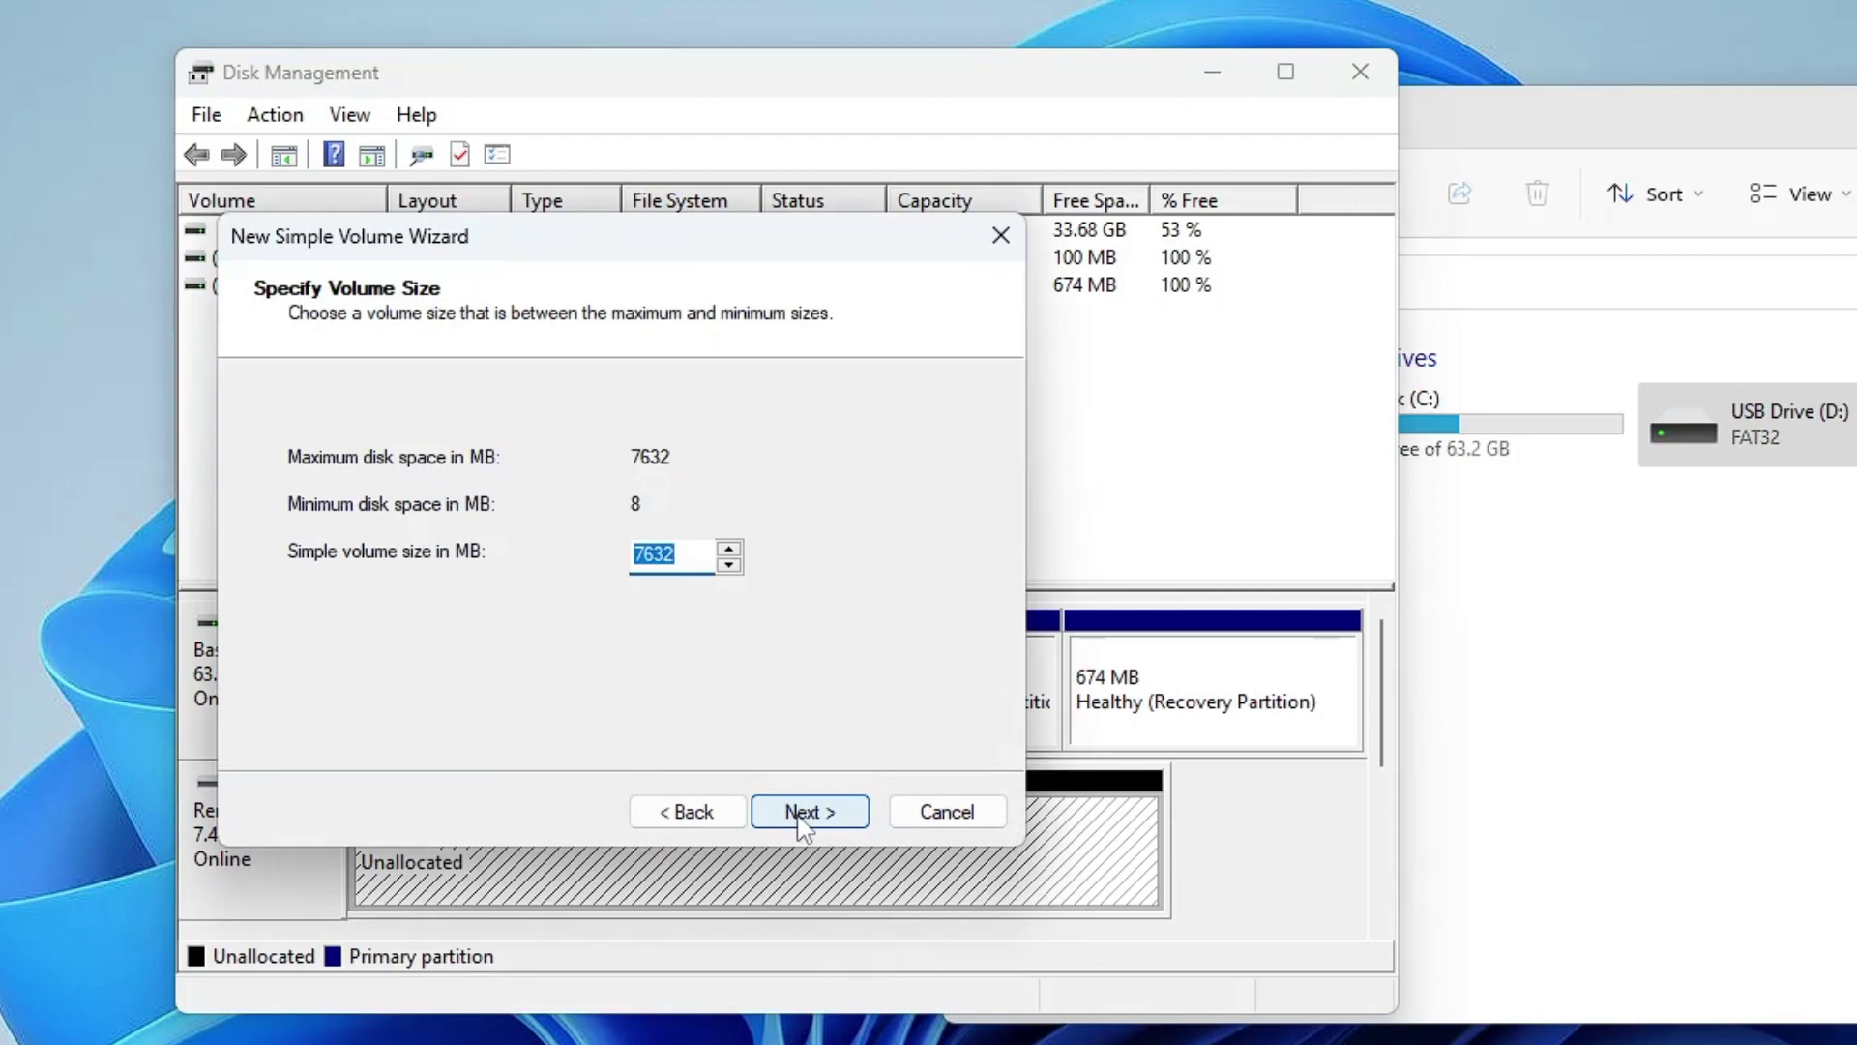
left_click(799, 815)
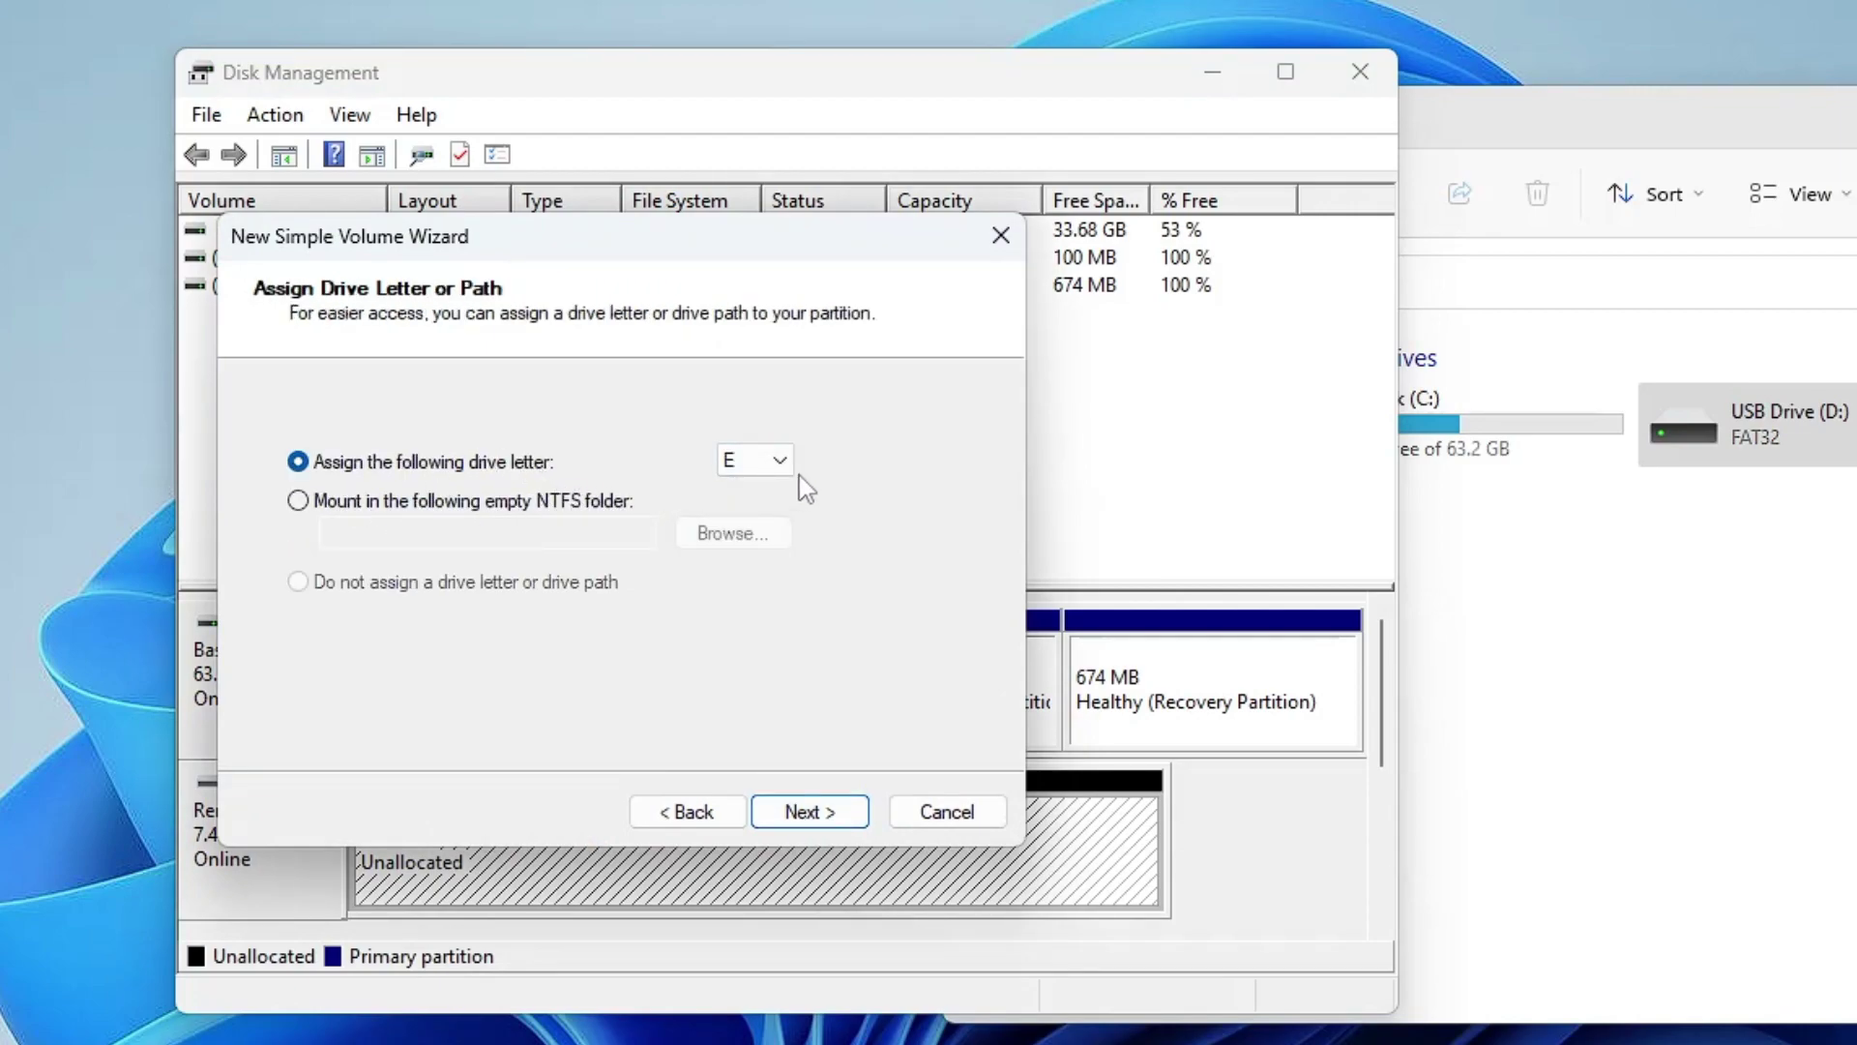
left_click(817, 827)
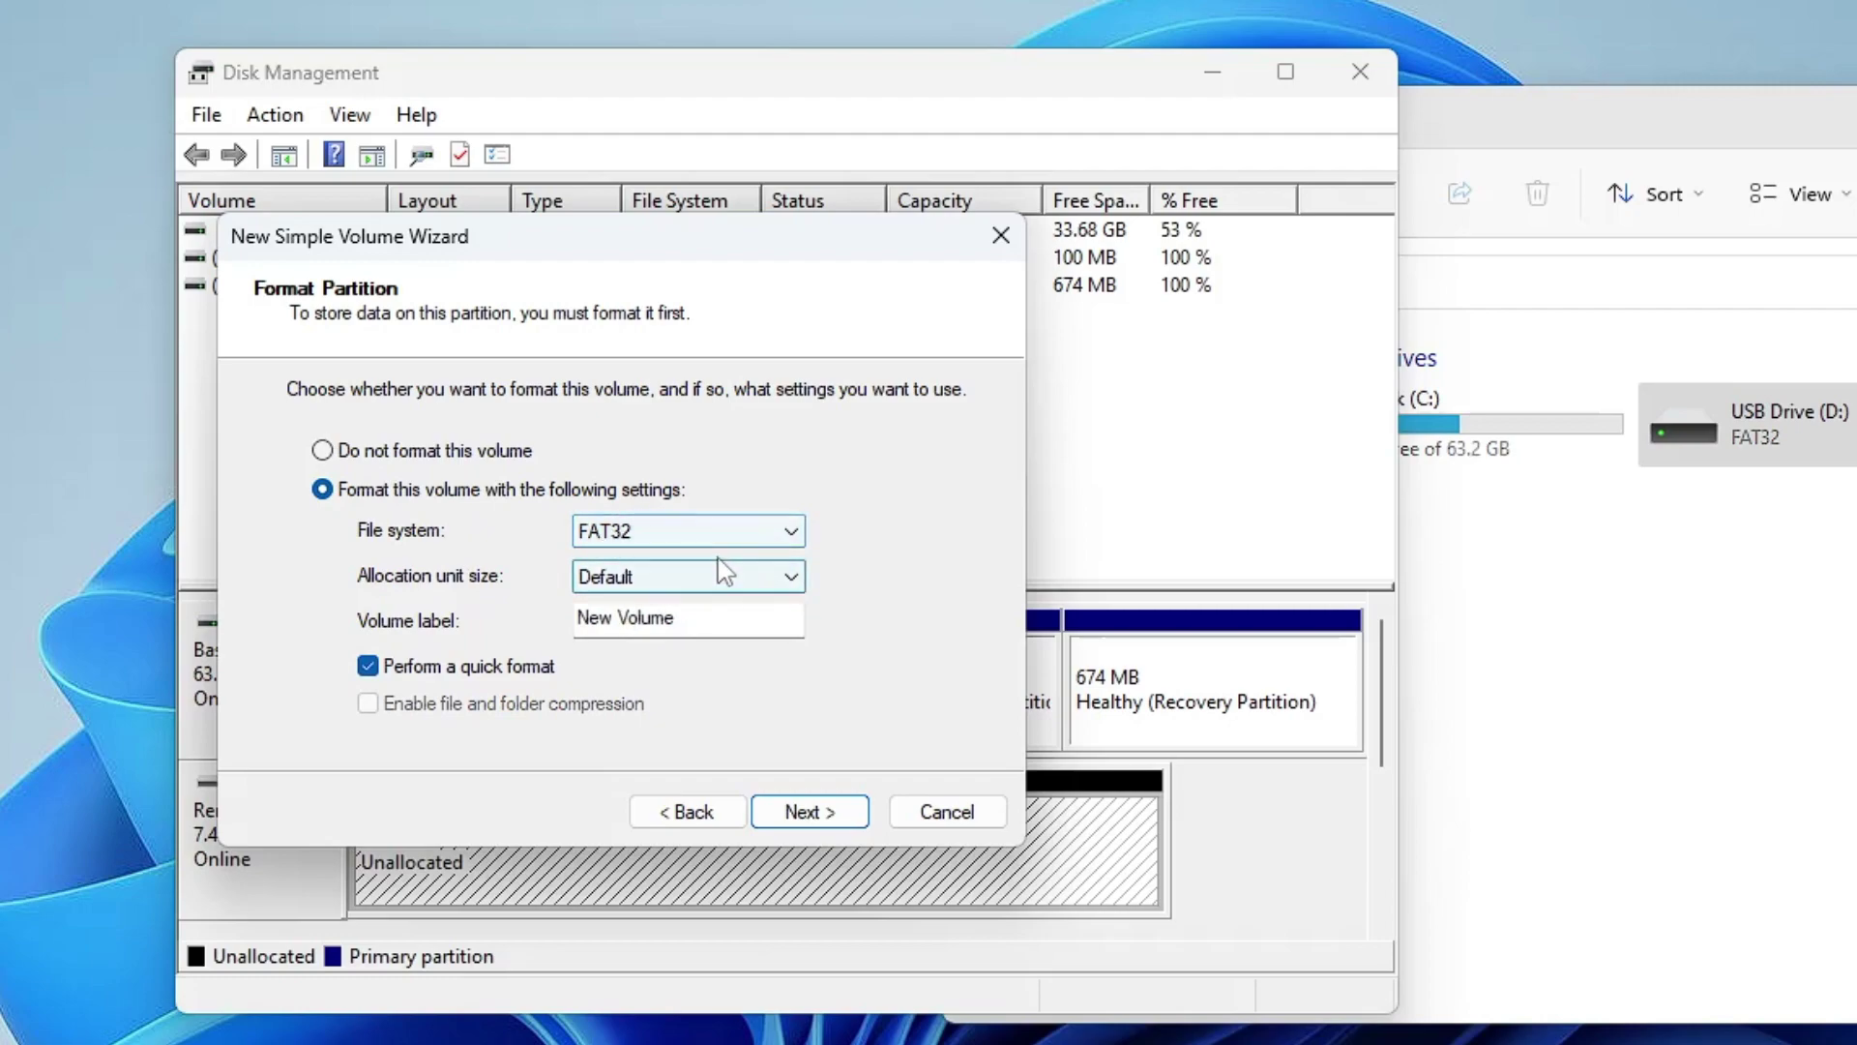
left_click(821, 813)
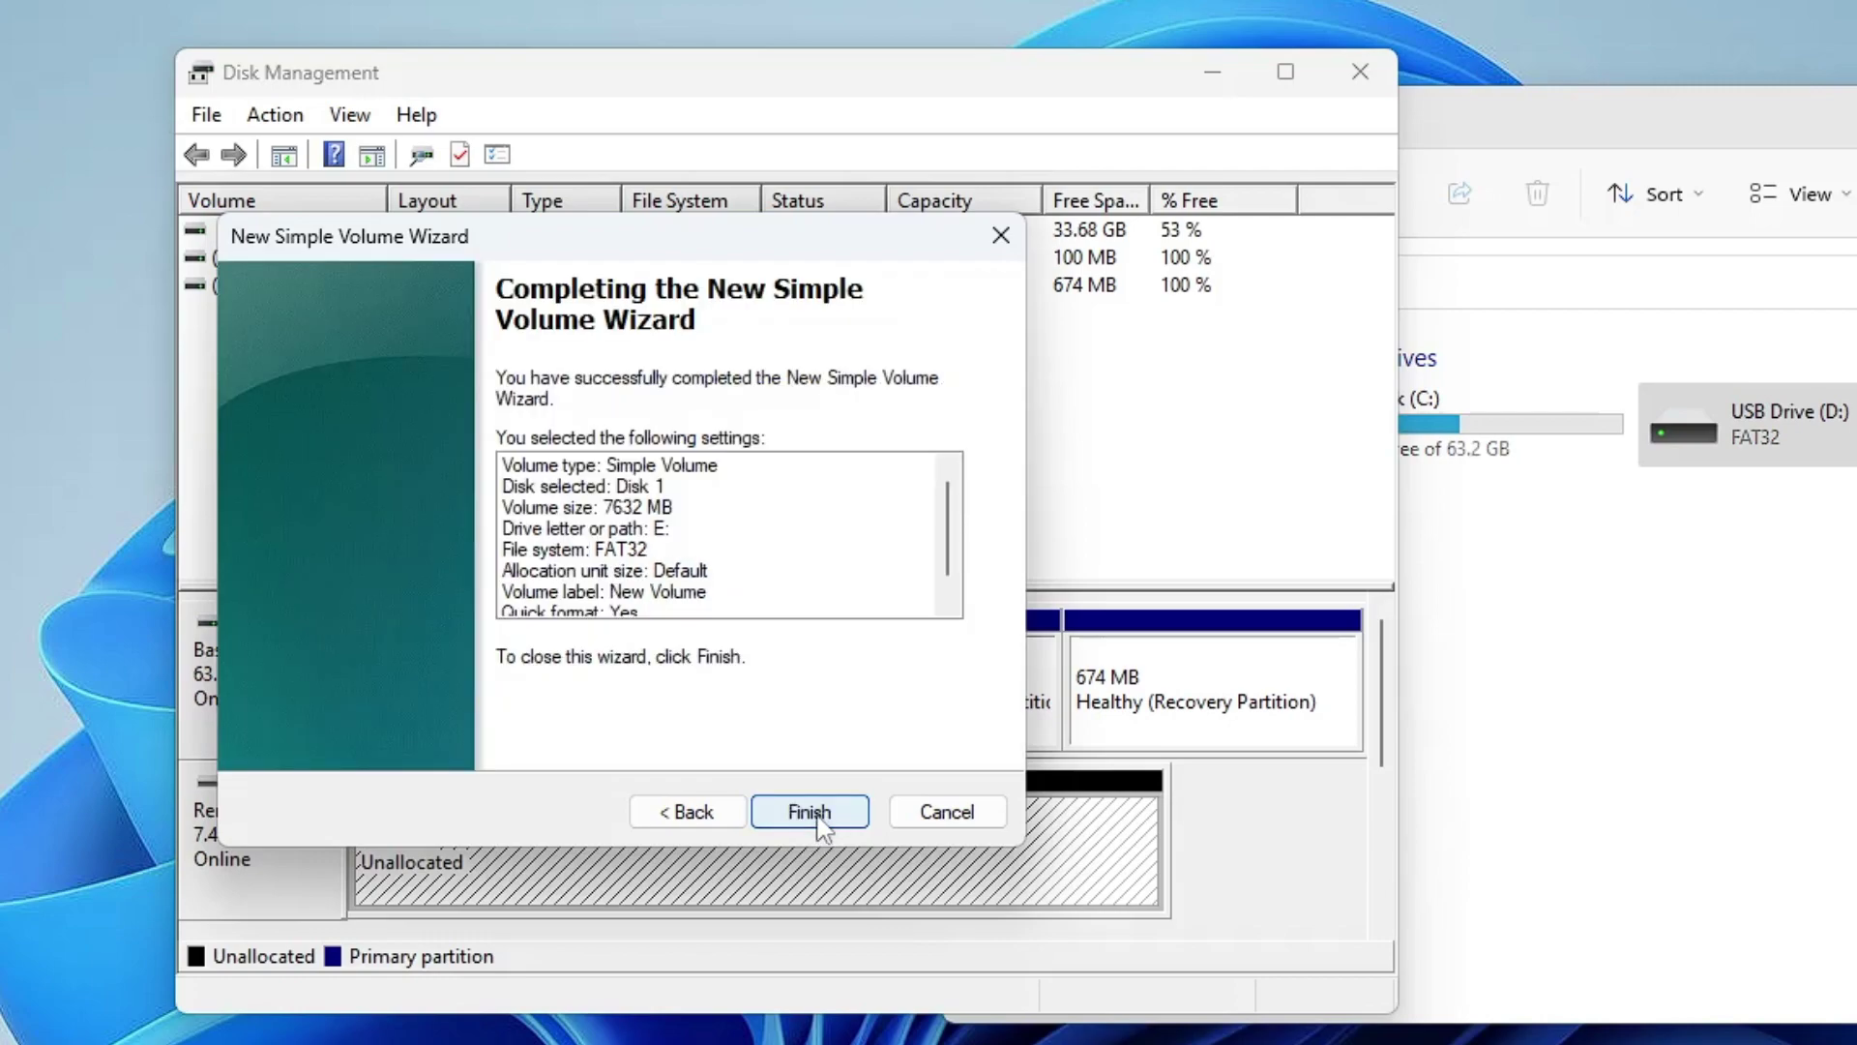
left_click(817, 812)
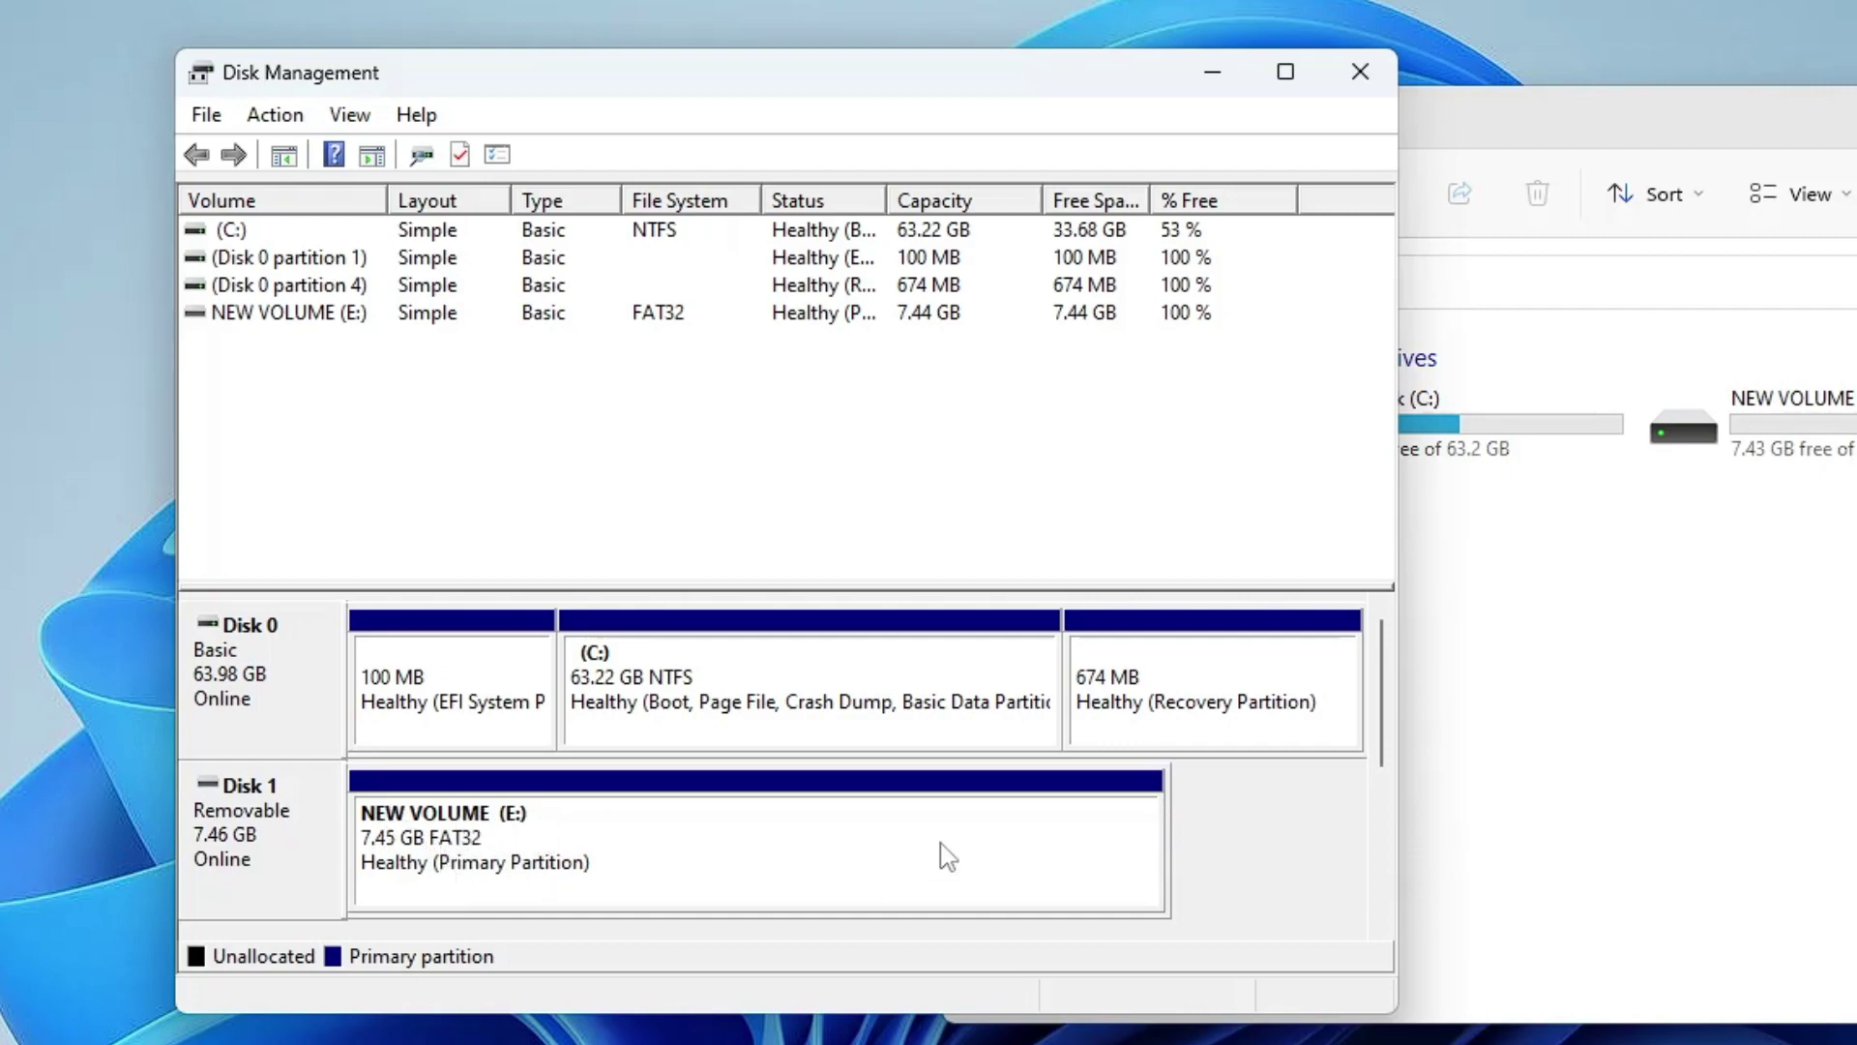
Close Disk Management and select NEW VOLUME (E:) in This PC, showing 7.43 GB free
left_click(1354, 83)
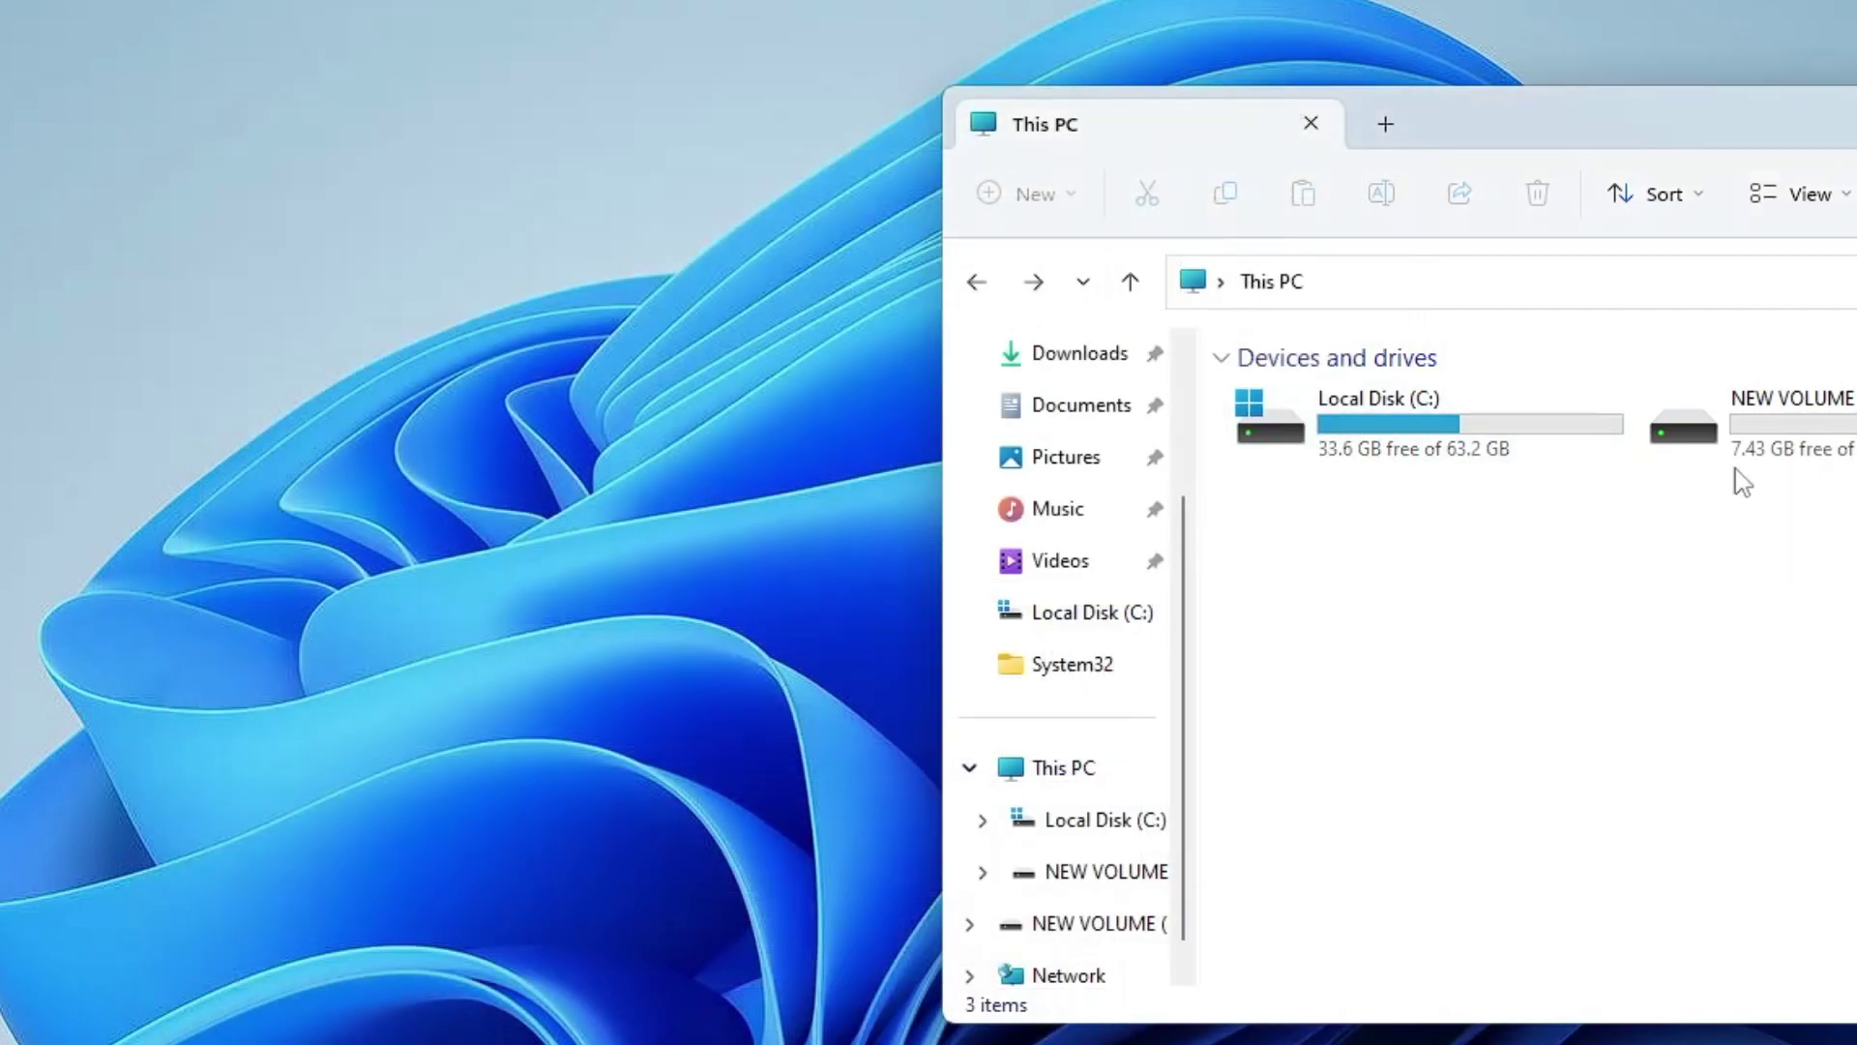
left_click_drag(1768, 169, 1305, 147)
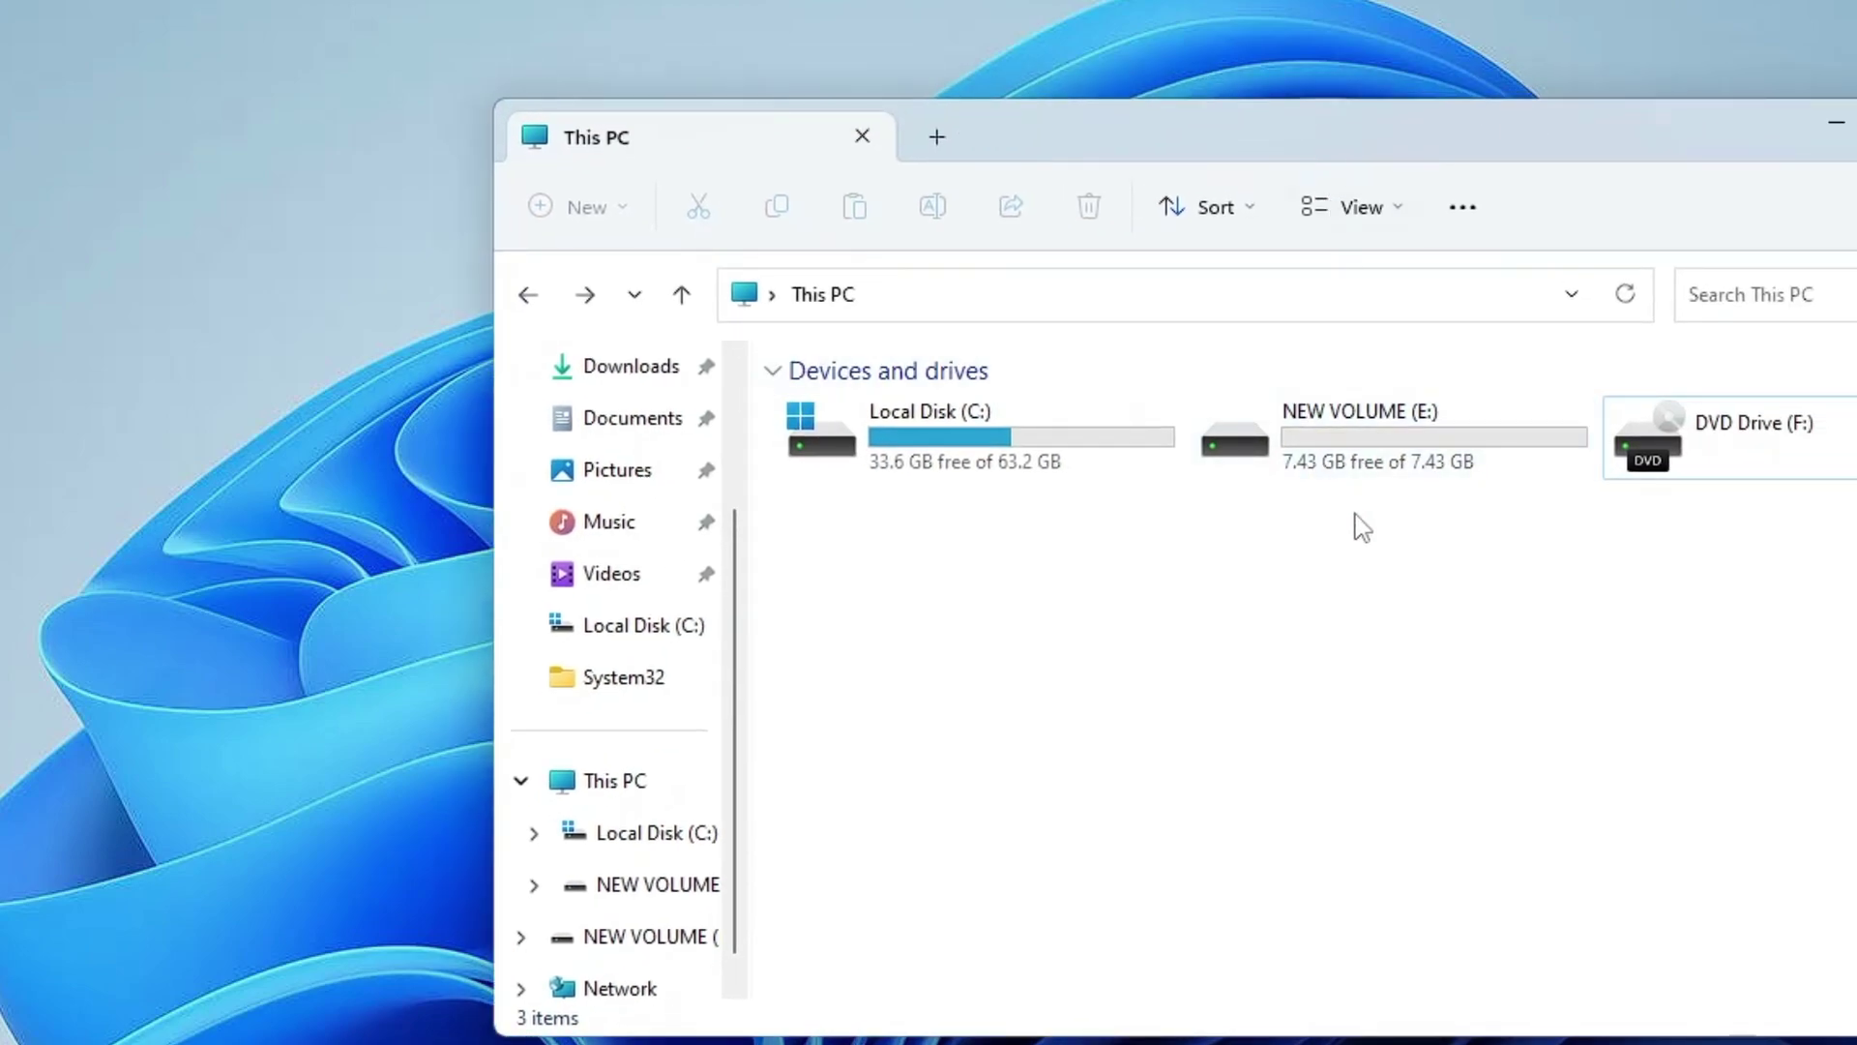
left_click(1340, 447)
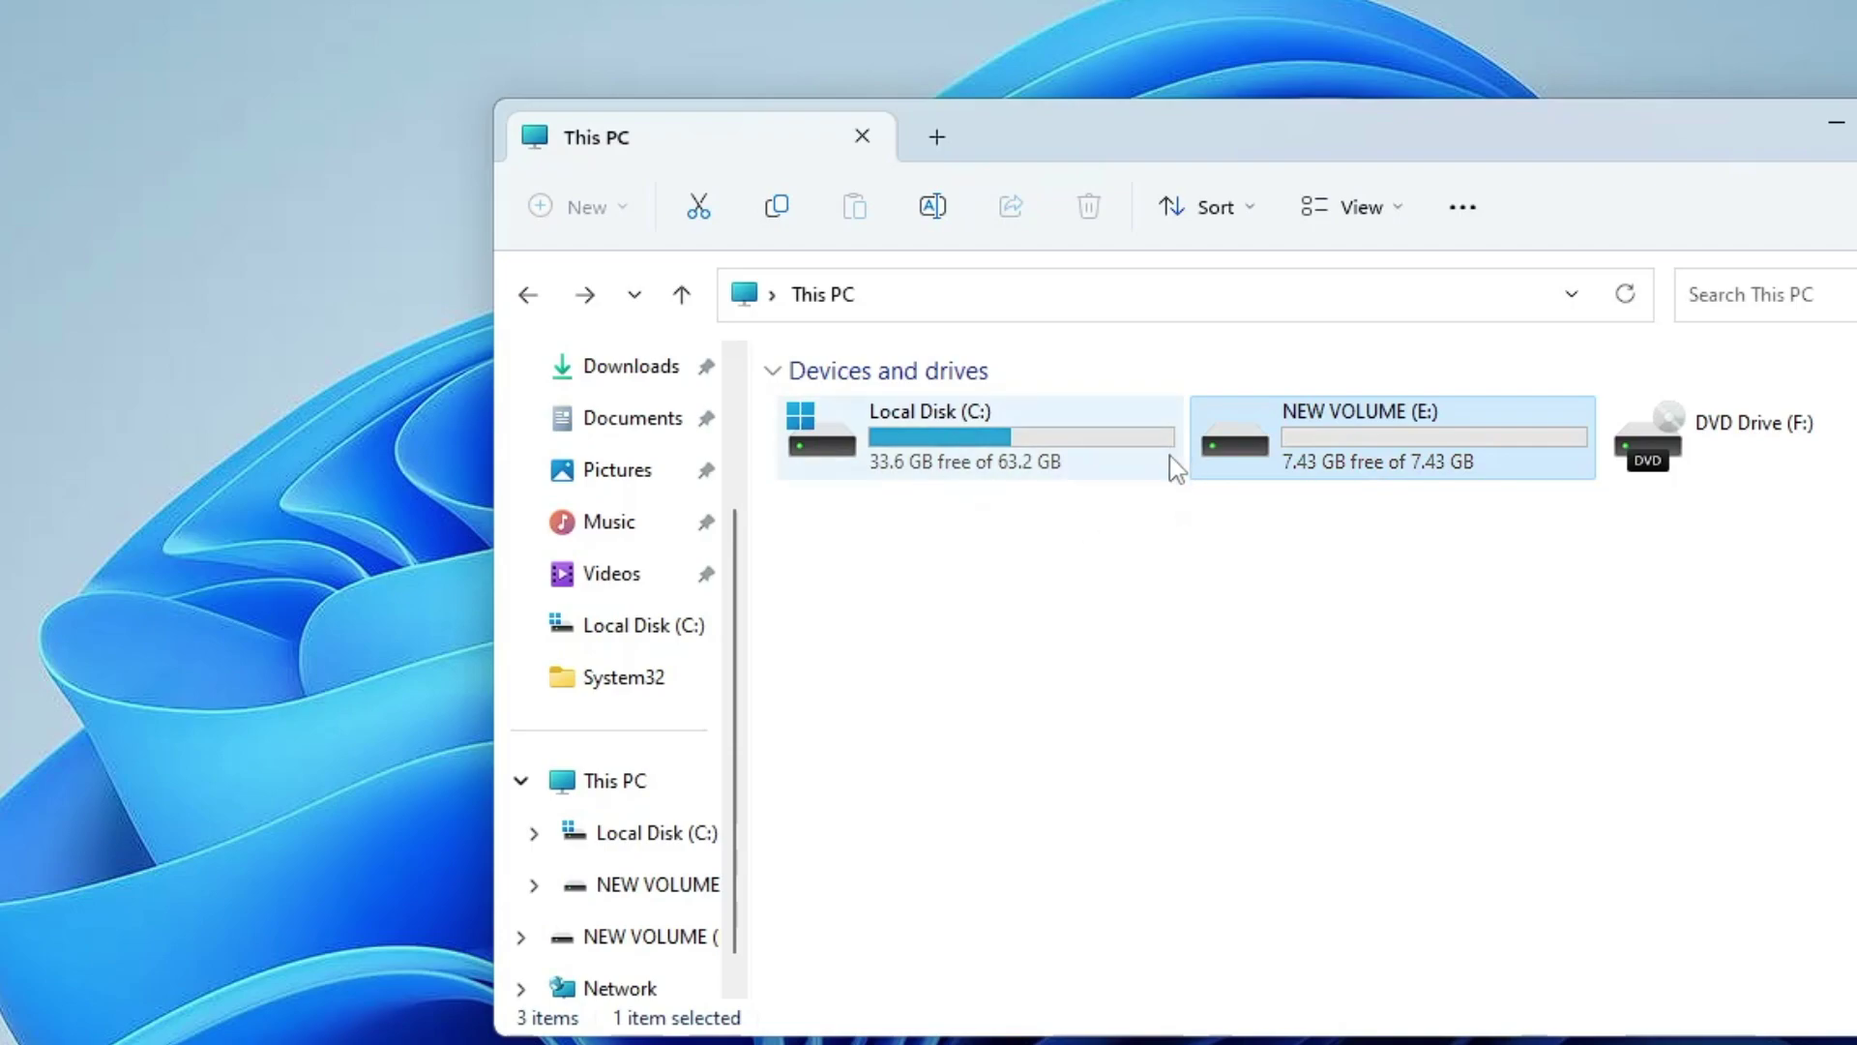
mouse_move(1101, 467)
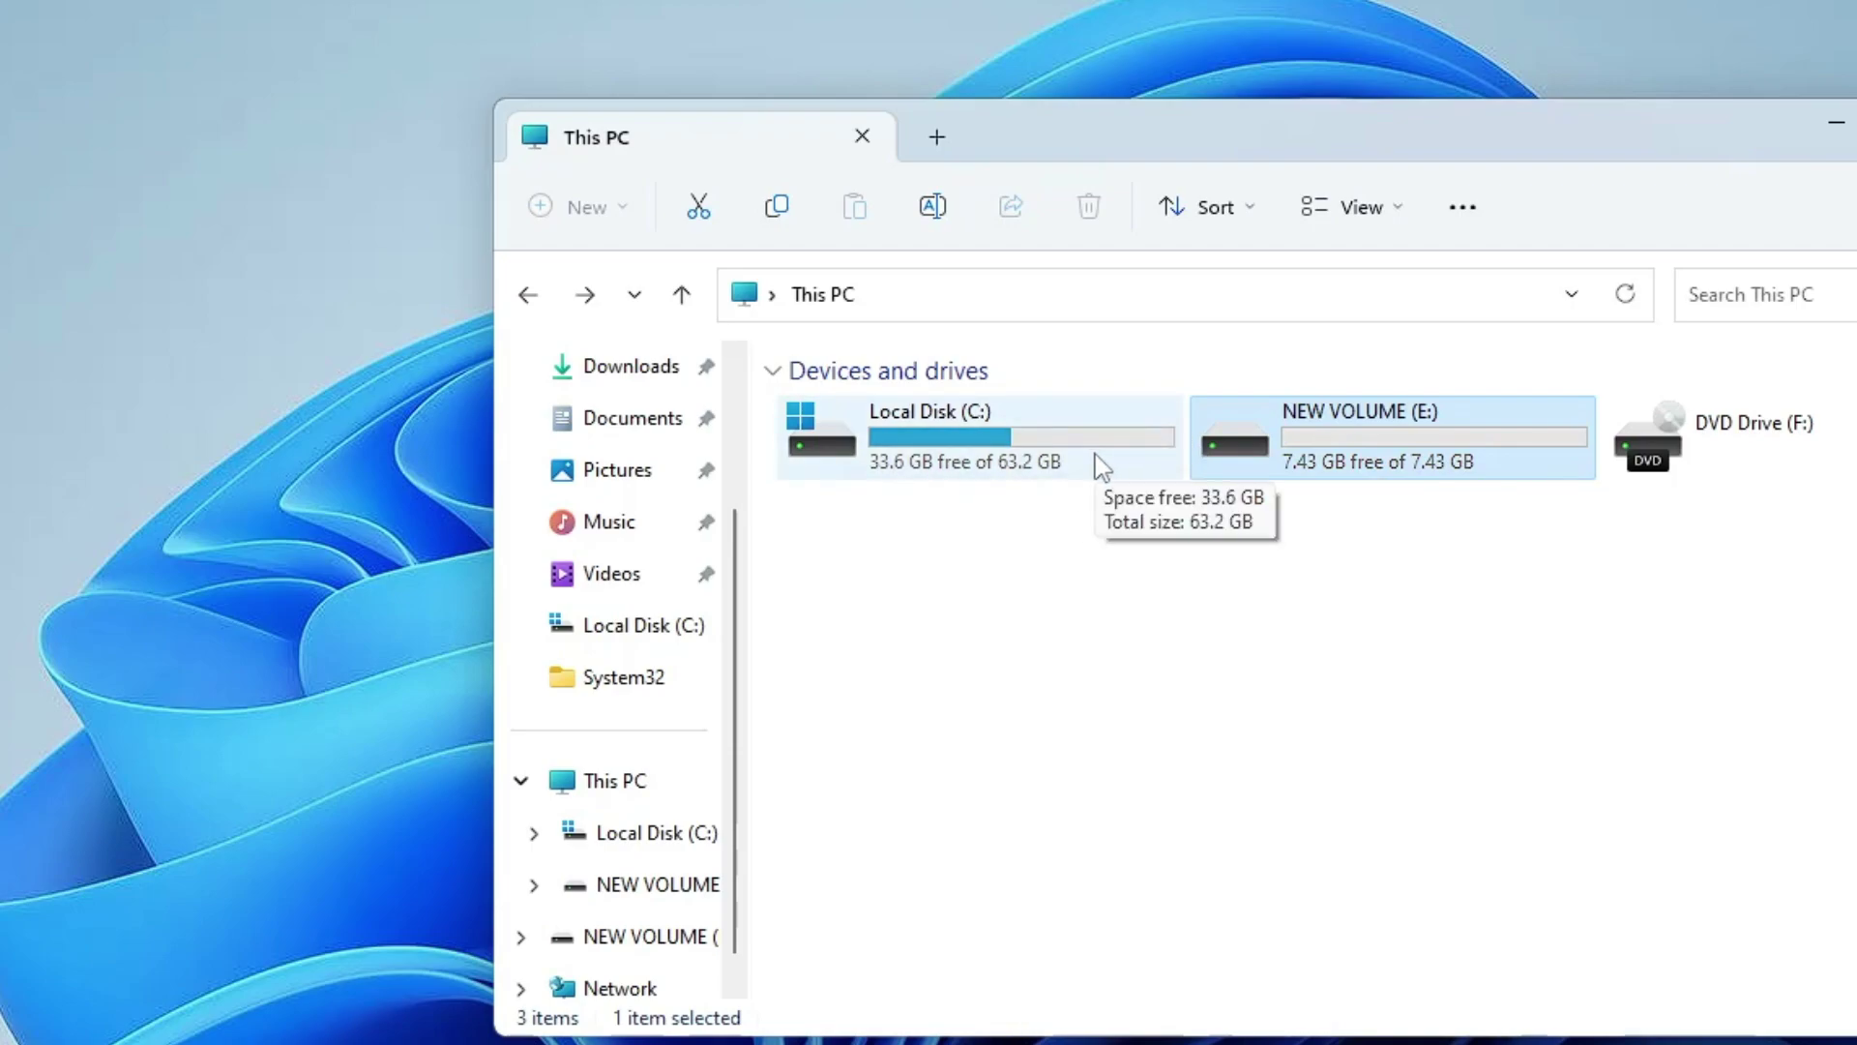